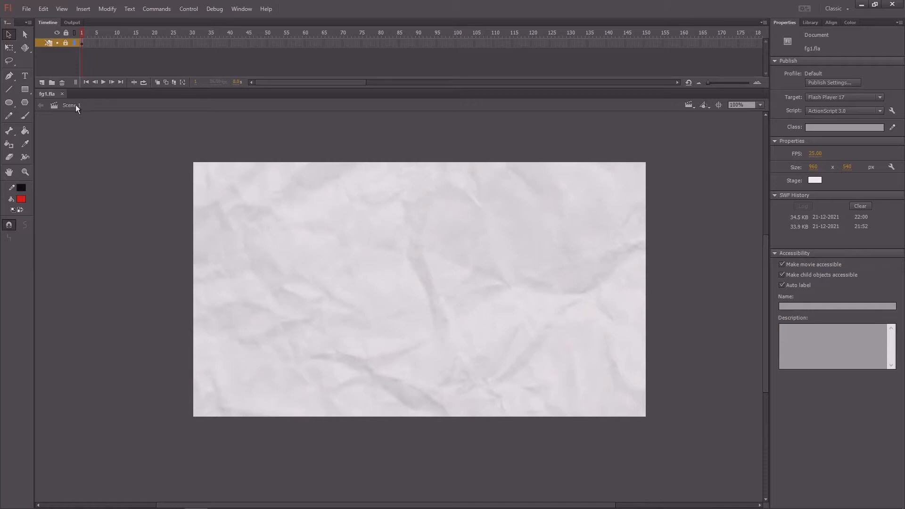
Add a new layer and draw a red rectangle with a black outline, about 381 by 209 px, in the middle of the stage.
left_click(41, 83)
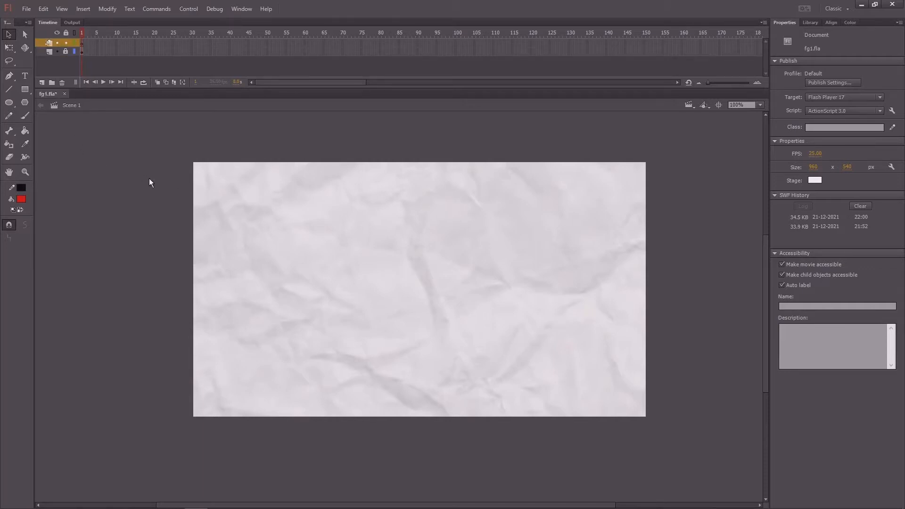
left_click(25, 90)
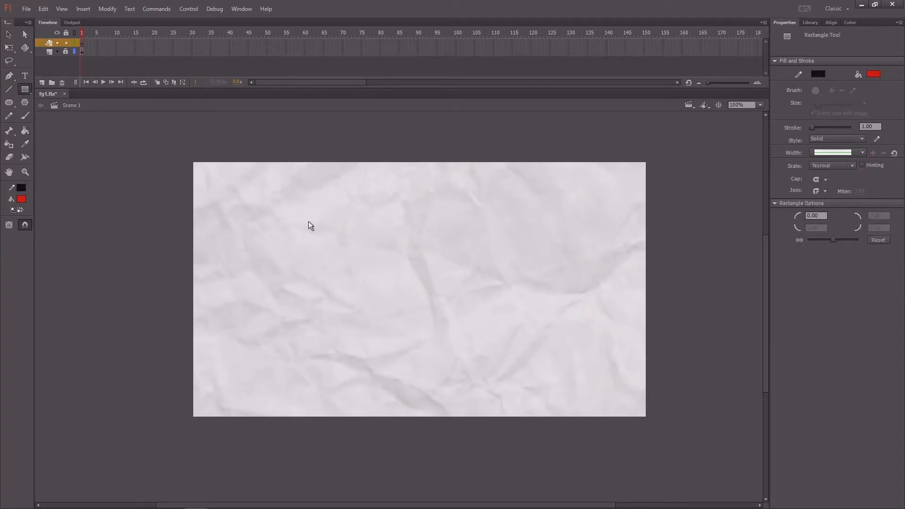
left_click_drag(308, 221, 490, 321)
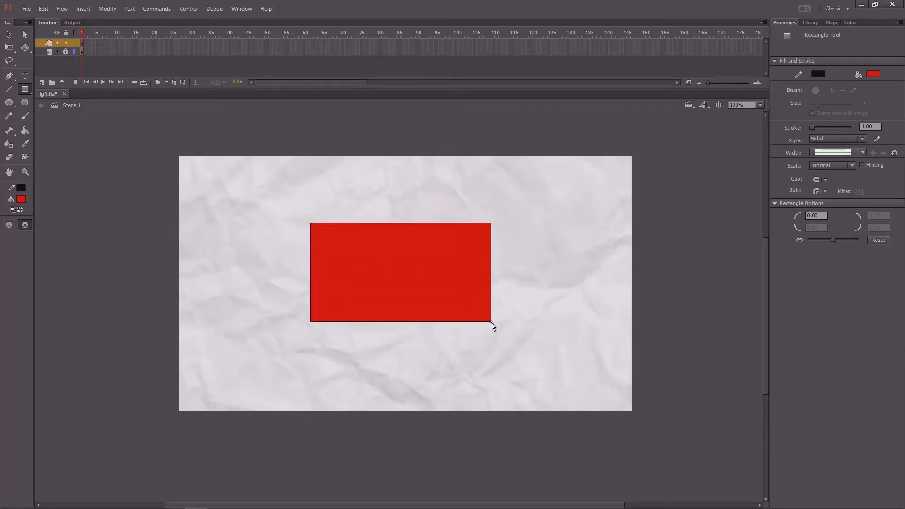
Convert the whole rectangle, fill and outline, to a graphic symbol, keeping its original position on the stage.
key("v")
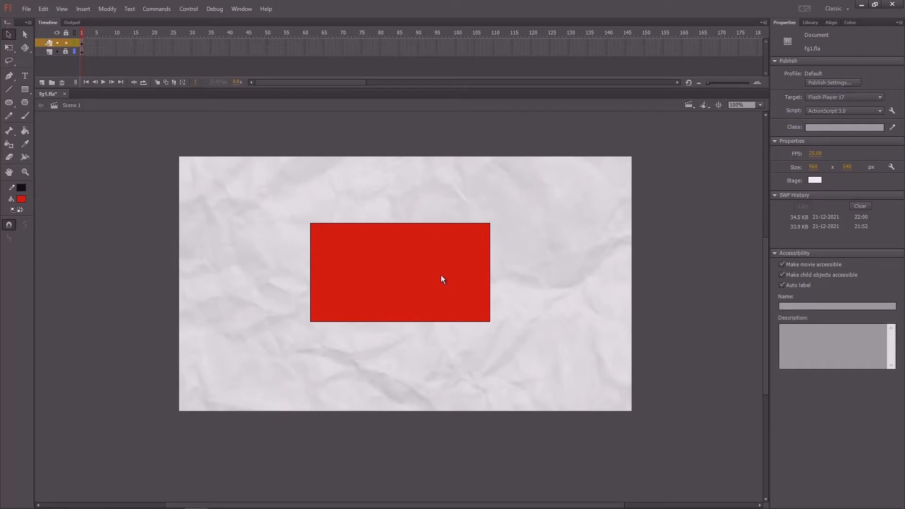
left_click_drag(264, 188, 544, 366)
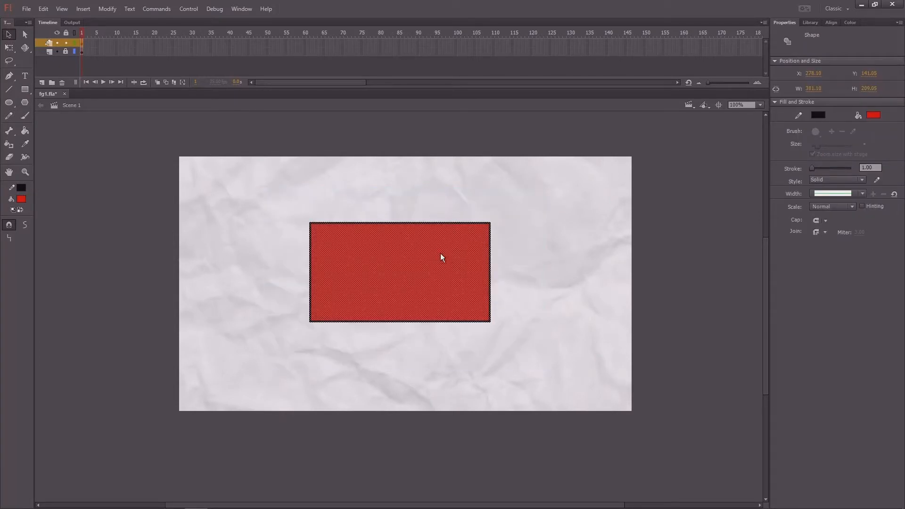
key("F8")
left_click(503, 90)
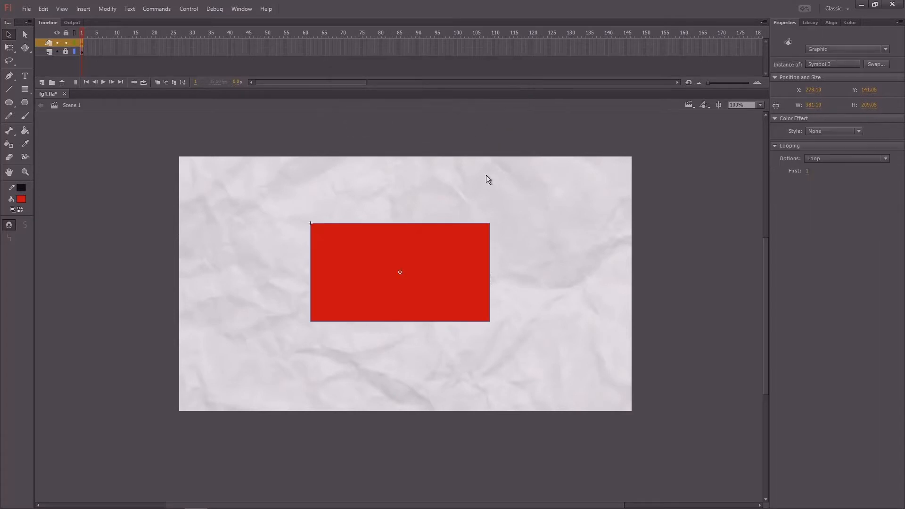
left_click(434, 141)
mouse_move(449, 255)
left_mouse_down()
mouse_move(435, 265)
mouse_move(442, 269)
left_mouse_up()
key("ctrl+z")
Open the rectangle symbol for editing and delete the black outline around the red fill.
double_click(429, 262)
left_click(436, 220)
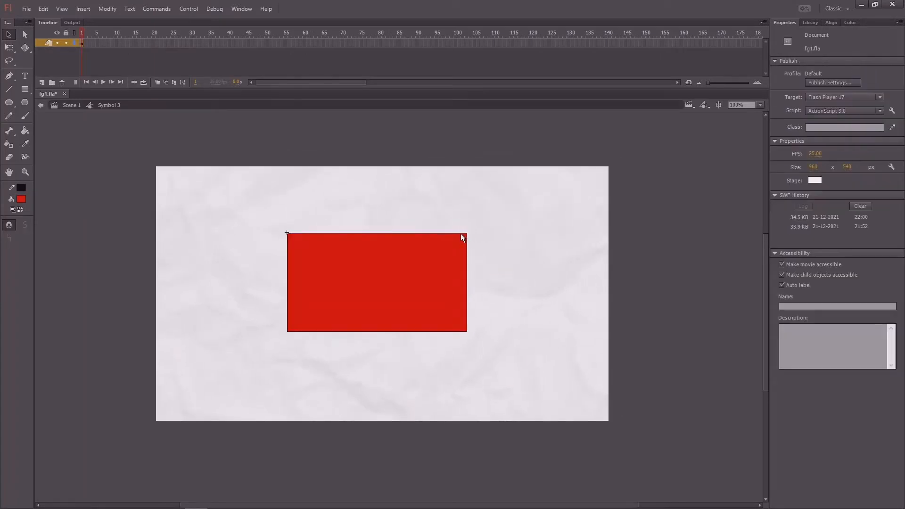
left_click(460, 234)
key("Delete")
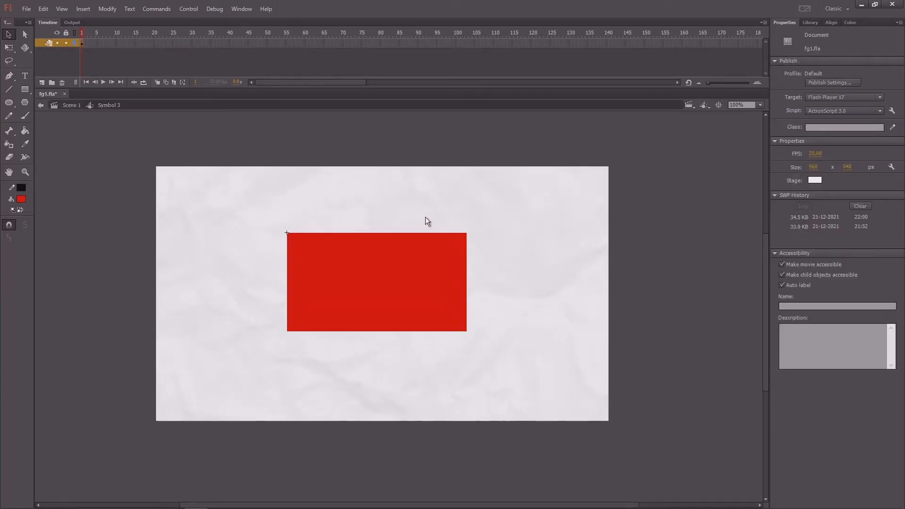
Add two corner points to the red shape's top edge, pulling the left one slightly down and the right one slightly up.
scroll(418, 211, "down", 1)
left_click_drag(483, 204, 262, 348)
key("ctrl+=")
left_click(302, 209)
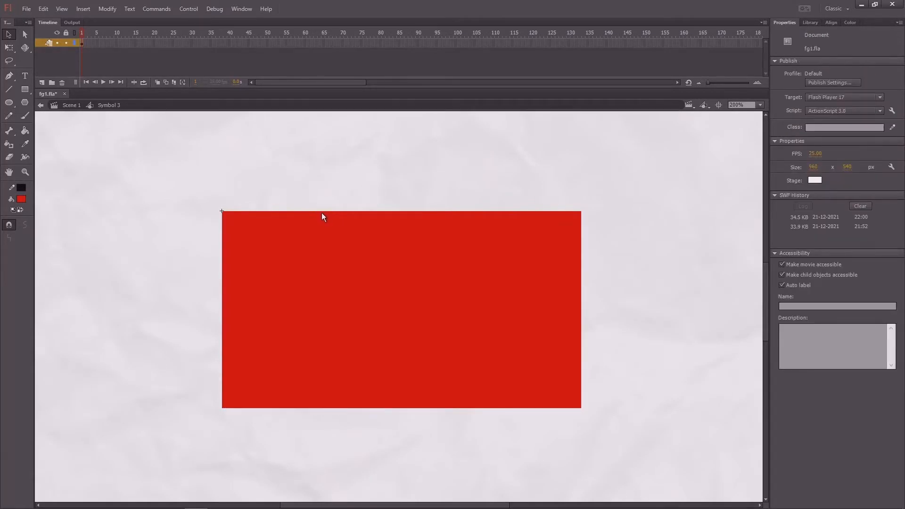
left_click_drag(321, 213, 320, 235)
left_click_drag(490, 220, 485, 196)
Add two matching corner points to the shape's bottom edge, pulling the left one down and the right one up.
scroll(334, 389, "down", 2)
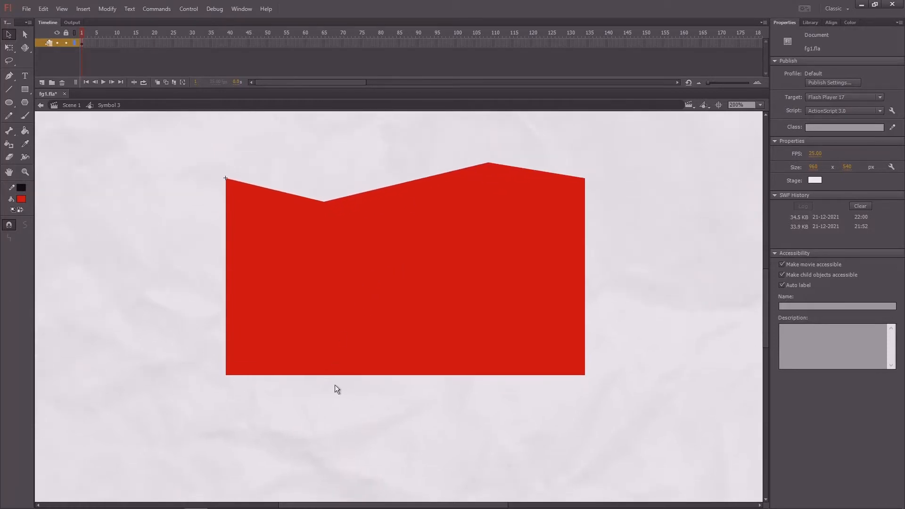
left_click_drag(322, 375, 323, 400)
left_click_drag(507, 383, 498, 363)
Bend the three top edge segments into curves and adjust their joining points to form one smooth wave.
left_click_drag(660, 247, 631, 260)
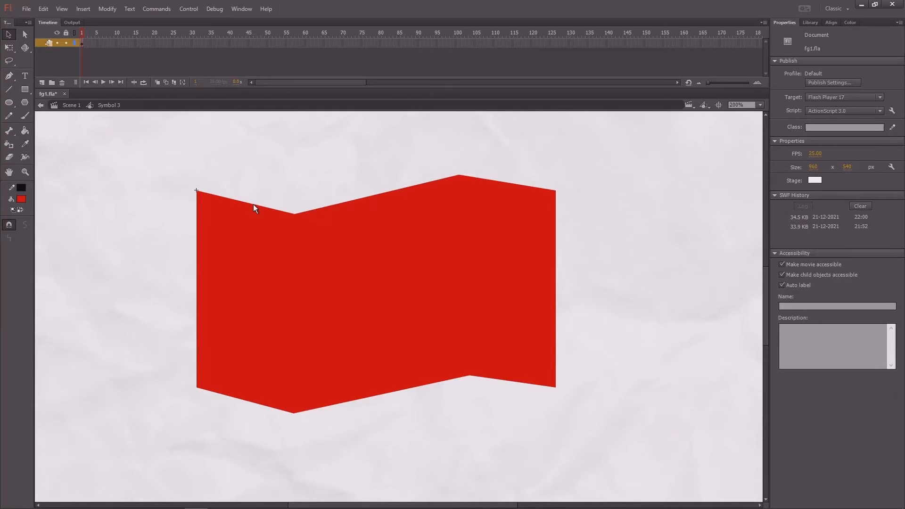
left_click_drag(254, 205, 253, 225)
left_click_drag(365, 195, 365, 176)
left_click_drag(481, 179, 448, 176)
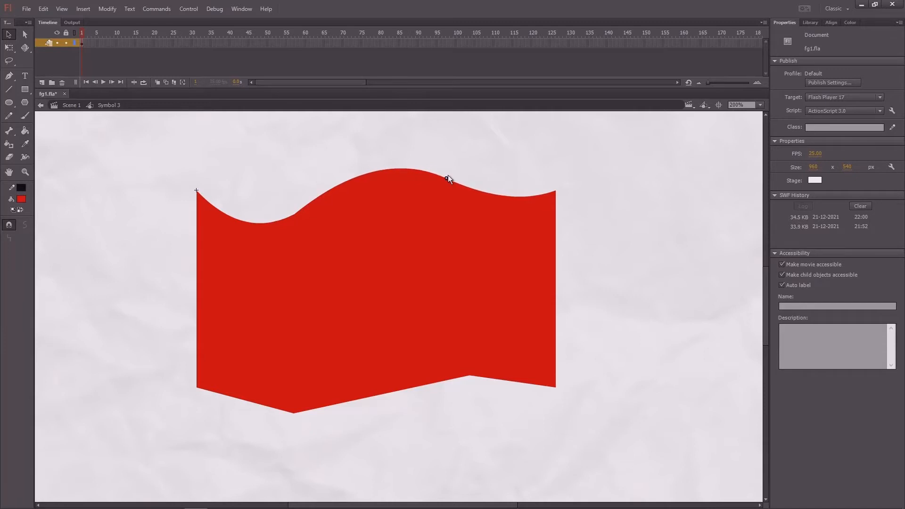
left_click_drag(296, 213, 298, 208)
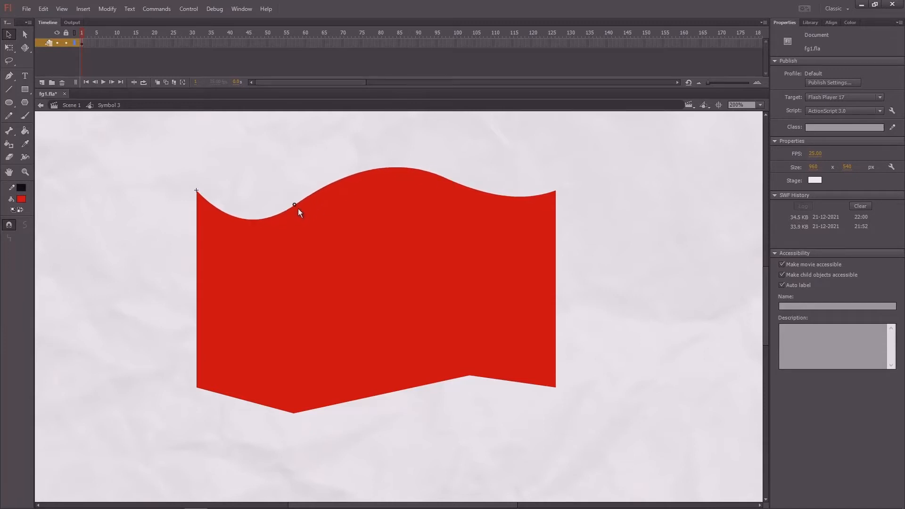
left_click_drag(424, 171, 417, 174)
left_click_drag(499, 200, 499, 204)
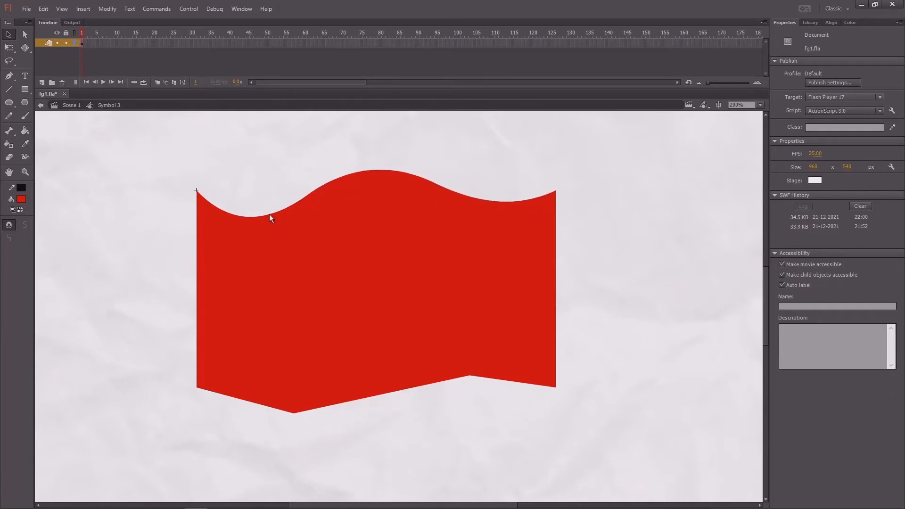
left_click_drag(267, 216, 284, 222)
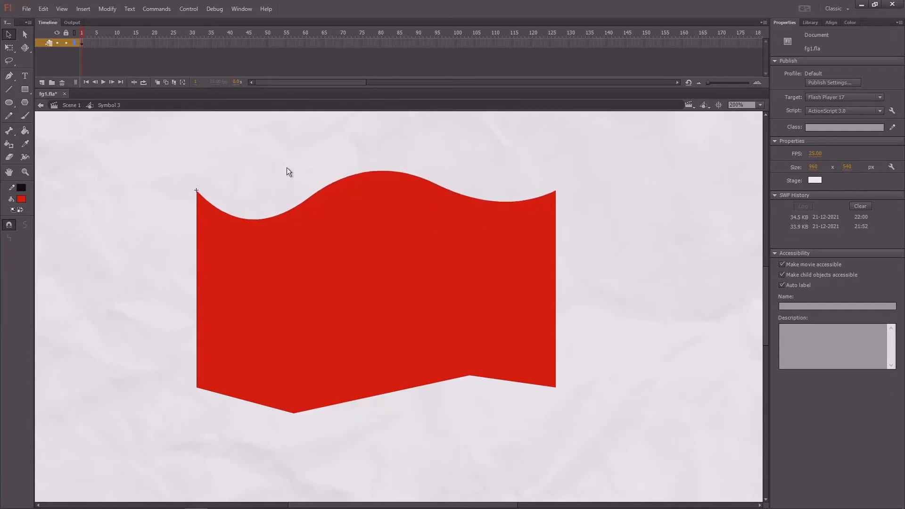
Bend the three bottom edge segments into curves and shift their joining points to form a wave parallel to the top edge.
scroll(289, 172, "down", 1)
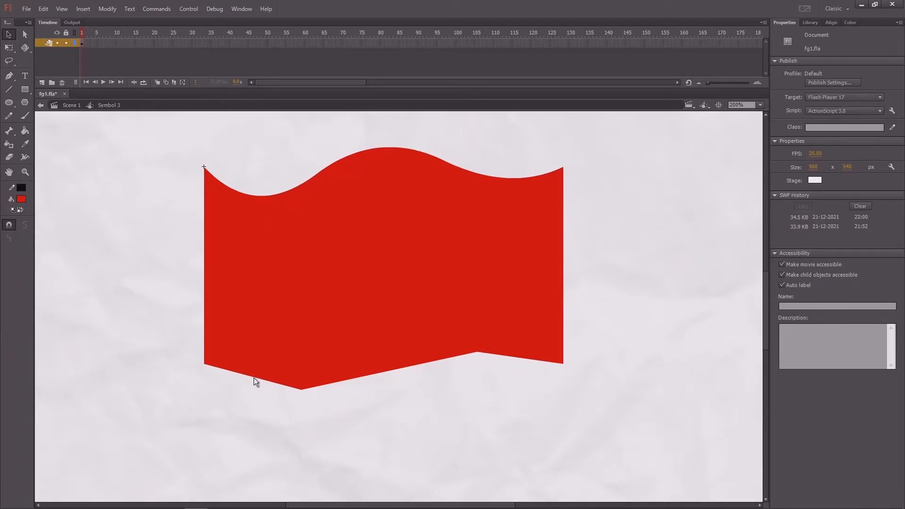
left_click_drag(253, 377, 252, 402)
left_click_drag(391, 375, 388, 345)
left_click_drag(299, 392, 306, 386)
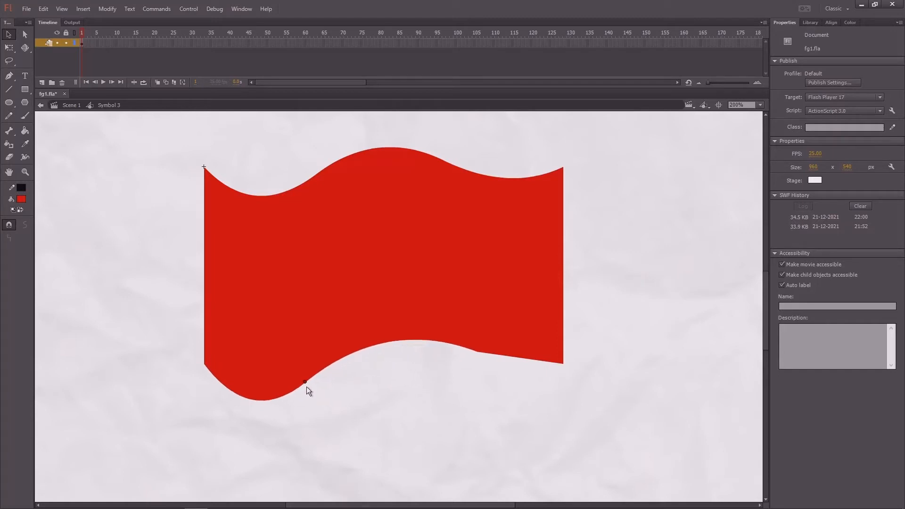
left_click_drag(514, 359, 515, 375)
left_click_drag(477, 353, 456, 352)
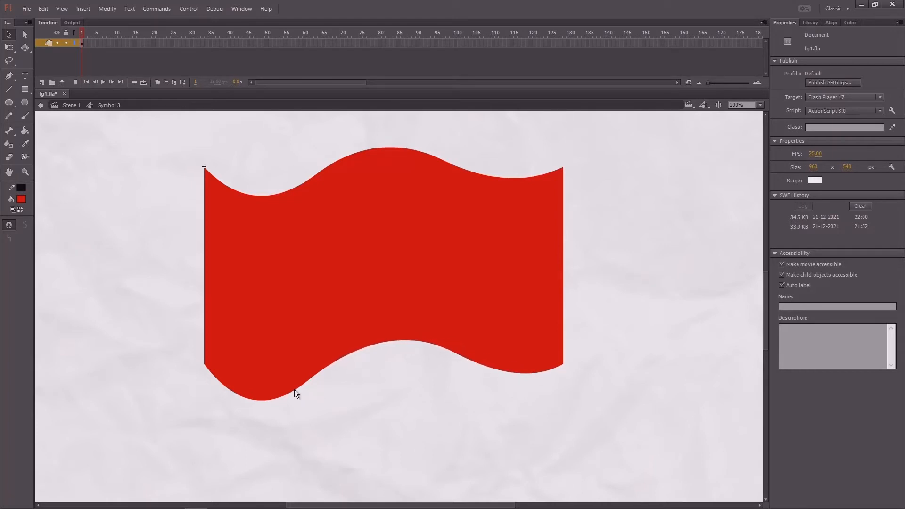
left_click_drag(294, 389, 301, 383)
left_click_drag(621, 281, 605, 275)
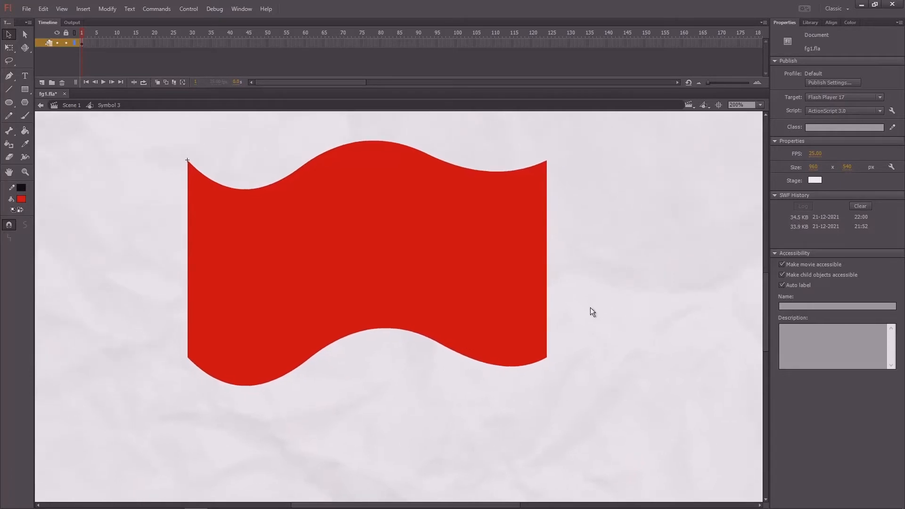
Fine-tune the bottom wave by flattening its left dip slightly and lowering its middle crest.
left_click_drag(359, 284, 395, 290)
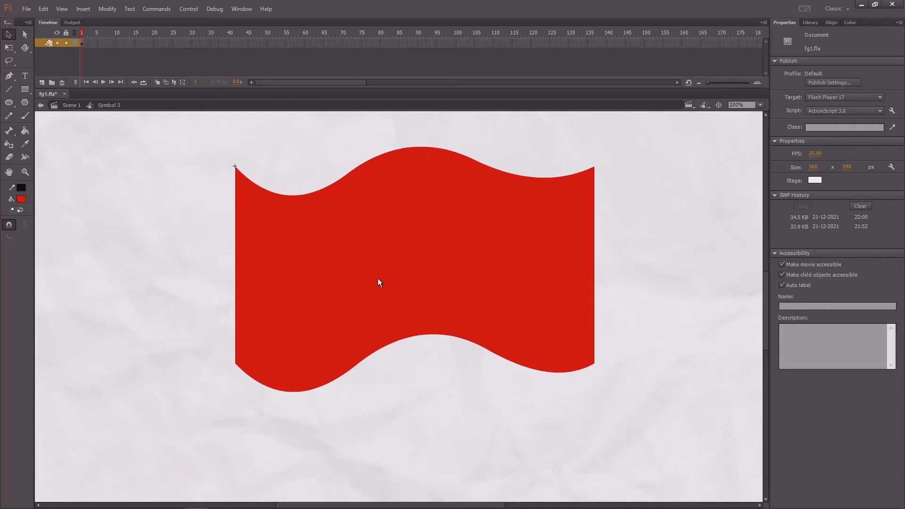
left_click_drag(322, 386, 324, 379)
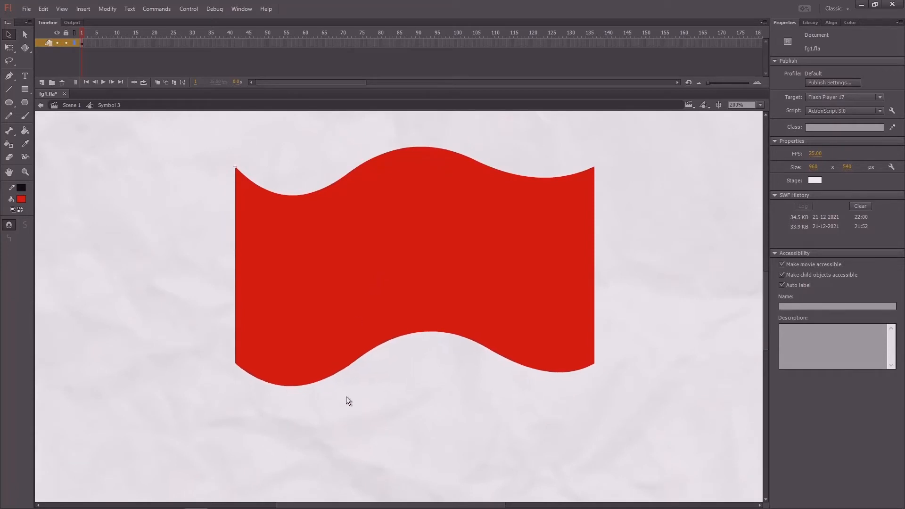
left_click_drag(440, 335, 439, 339)
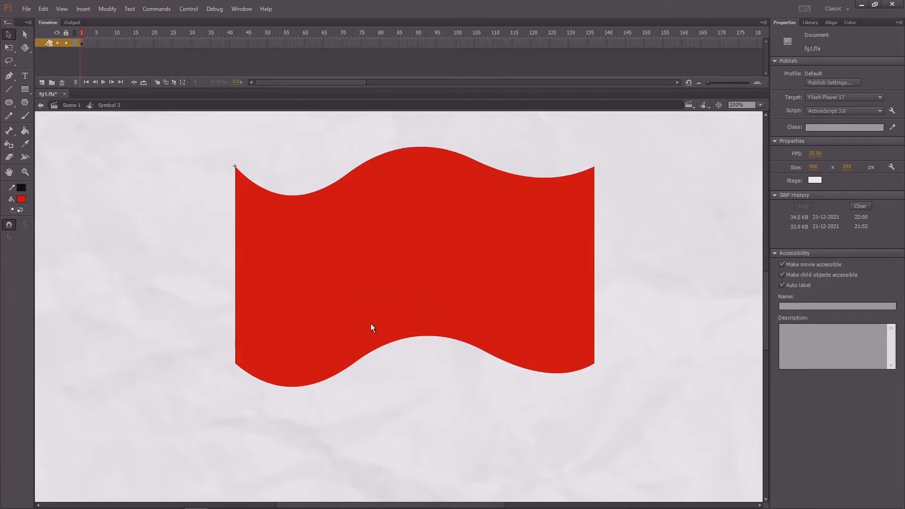
left_click(8, 228)
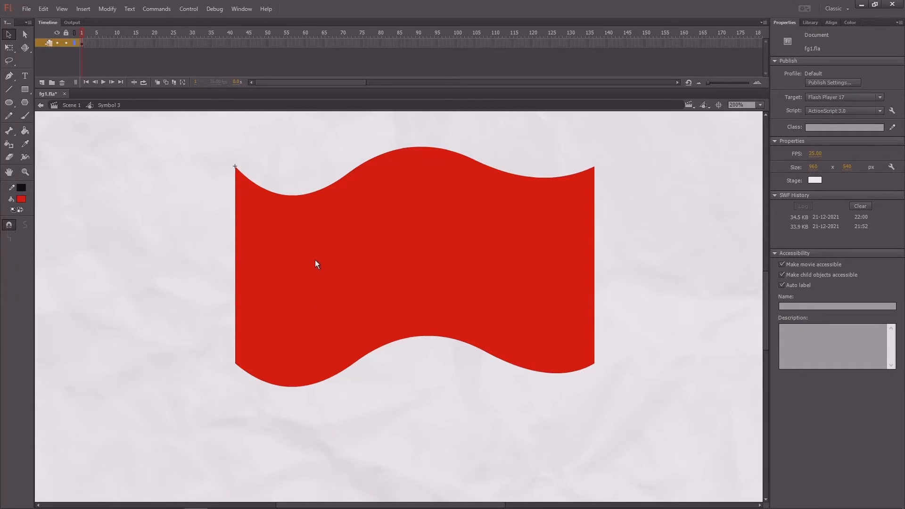
Insert a keyframe at frame 20, create a shape tween from frame 1, and return the playhead to frame 1.
left_click_drag(315, 259, 312, 279)
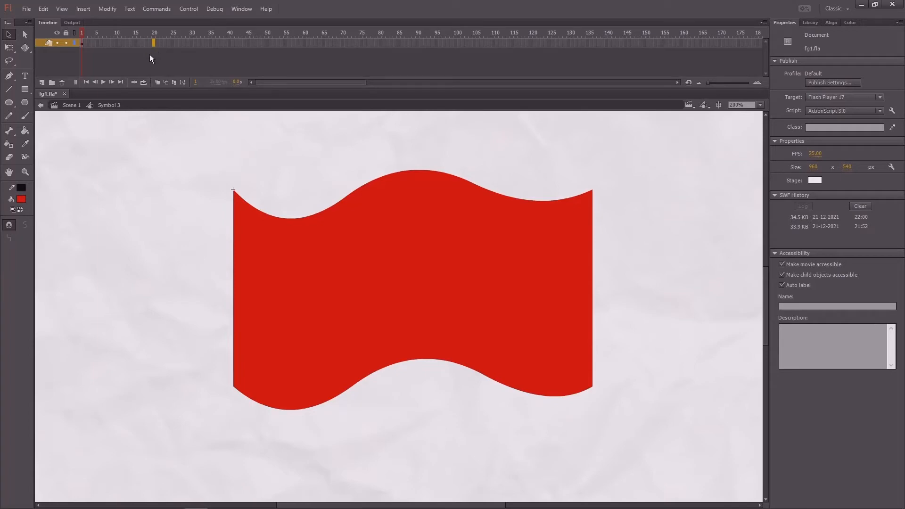
key("F6")
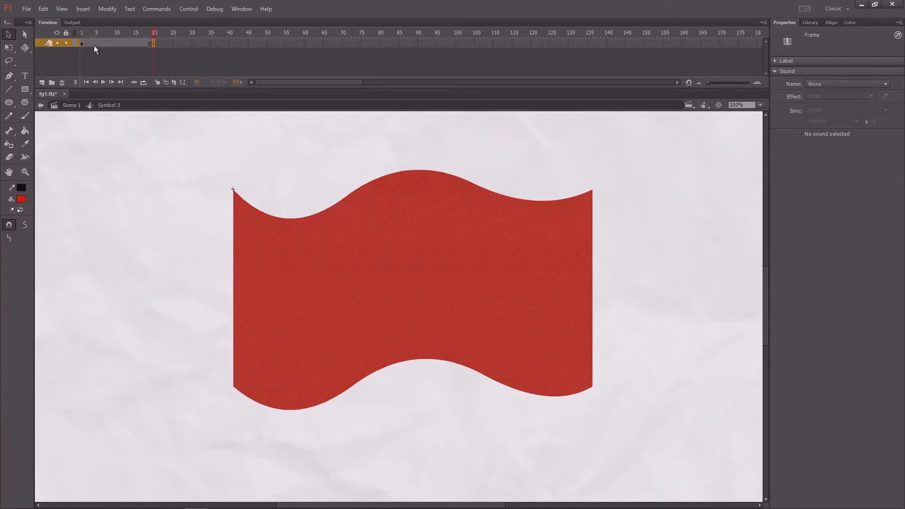
left_click_drag(92, 44, 120, 42)
right_click(149, 44)
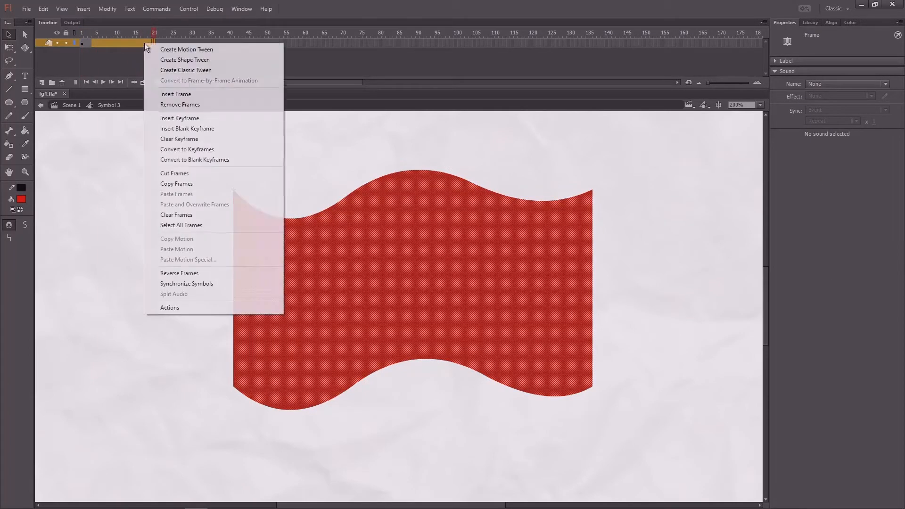
left_click(169, 59)
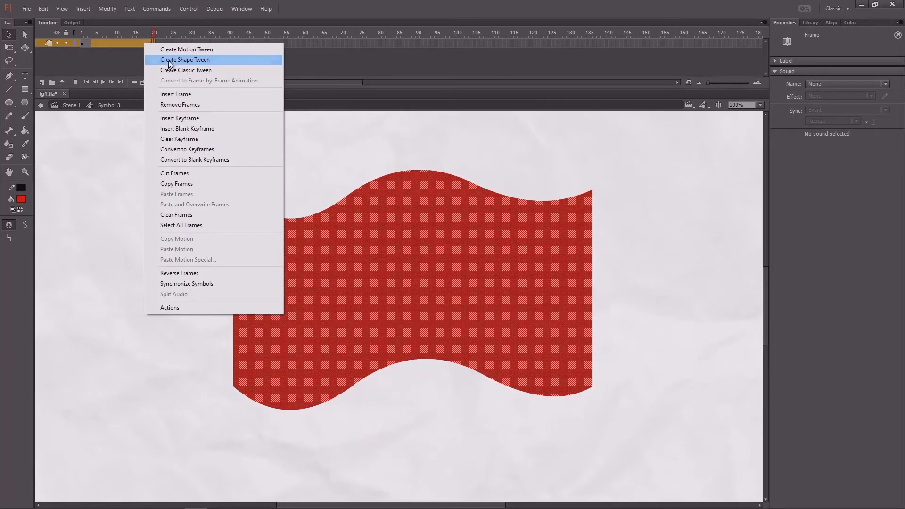
left_click_drag(154, 33, 79, 50)
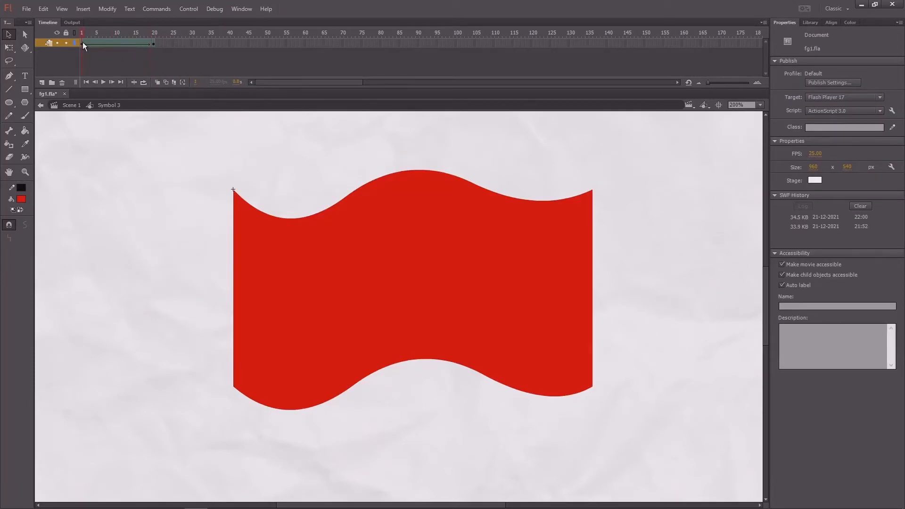
Add shape hints at frame 1 and place them on the corners of the wavy red shape.
left_click(83, 44)
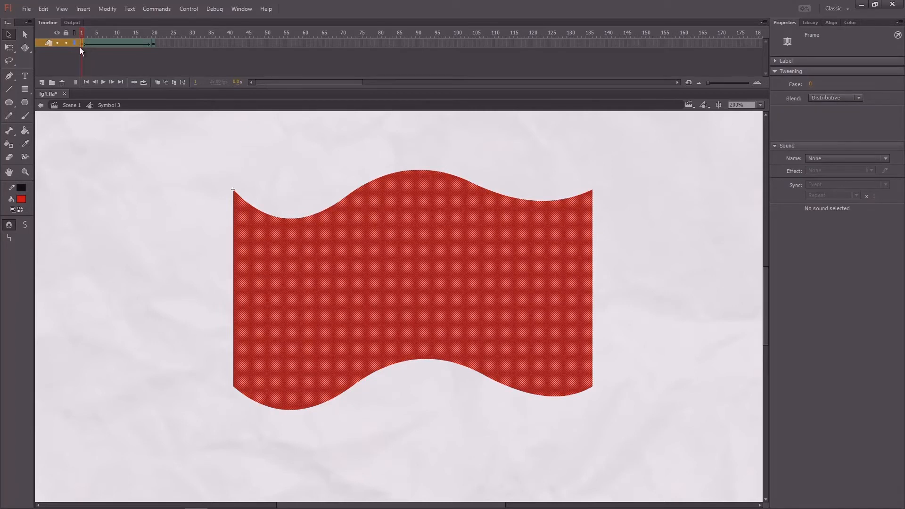
left_click(108, 11)
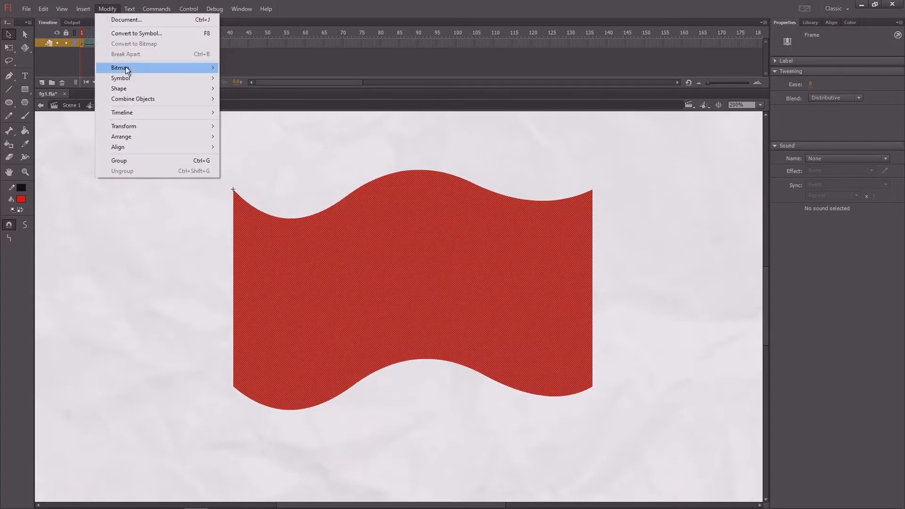
mouse_move(128, 89)
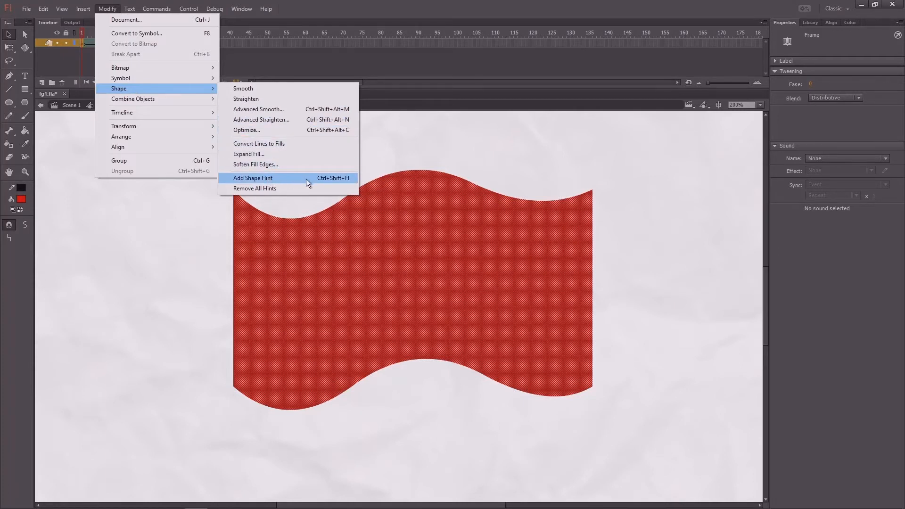
left_click(339, 178)
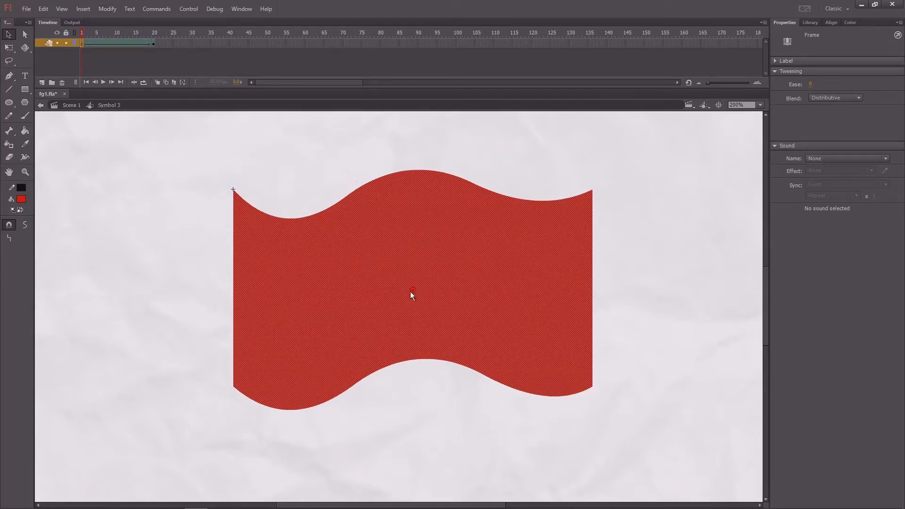
mouse_move(413, 292)
left_mouse_down()
mouse_move(315, 333)
mouse_move(233, 387)
left_mouse_up()
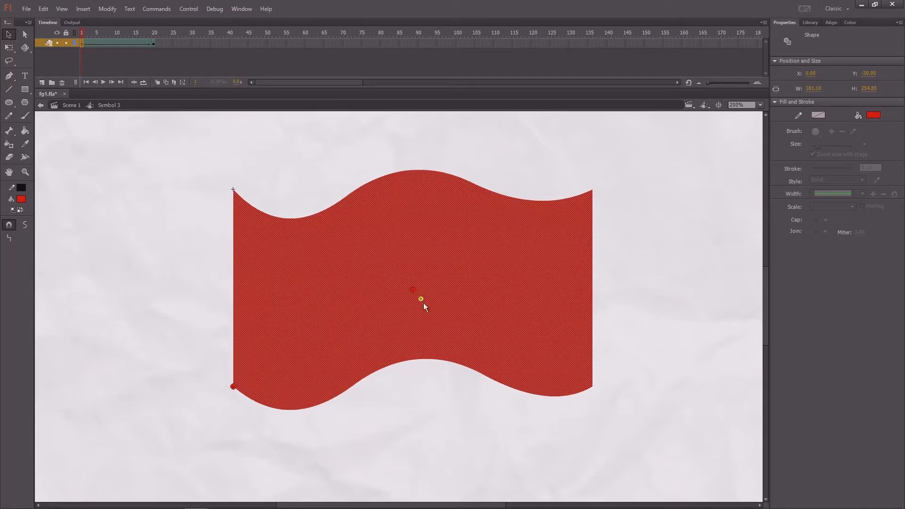
left_click_drag(586, 391, 589, 388)
left_click_drag(412, 291, 241, 199)
Place the shape hints at frame 20 on the matching corners of the wavy red shape and scrub through the tween.
left_click(153, 43)
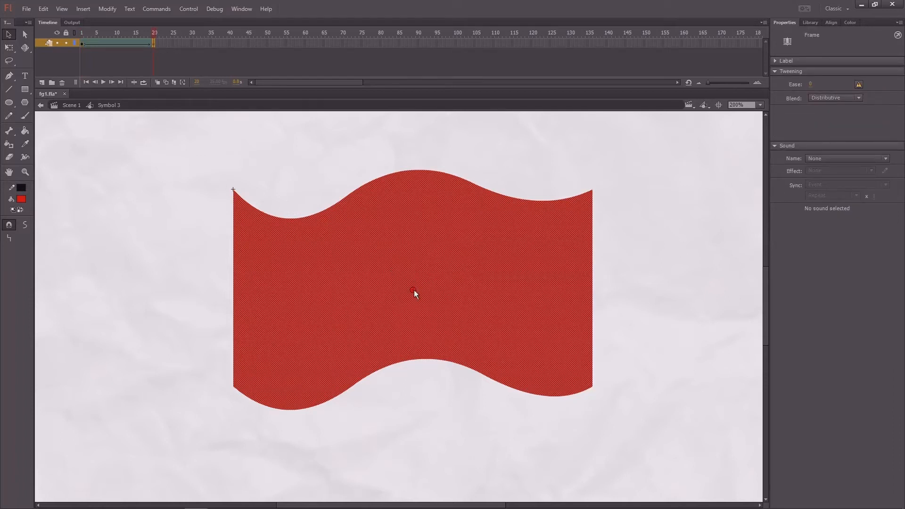
left_click_drag(413, 290, 314, 235)
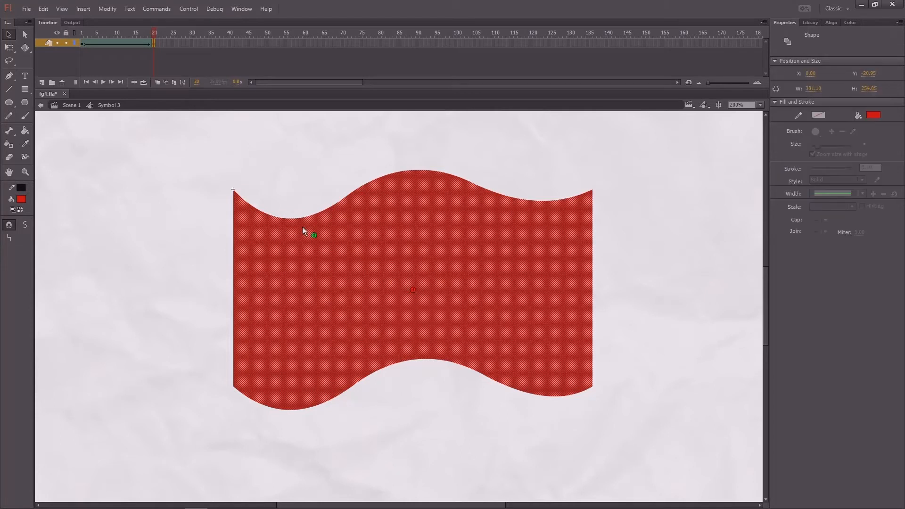
left_click_drag(415, 290, 594, 191)
left_click(82, 44)
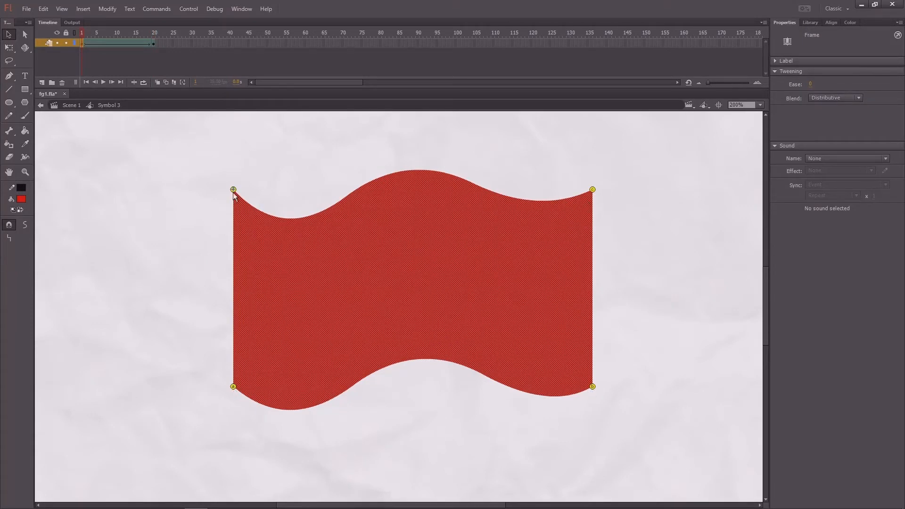
left_click(153, 43)
left_click_drag(109, 34, 63, 46)
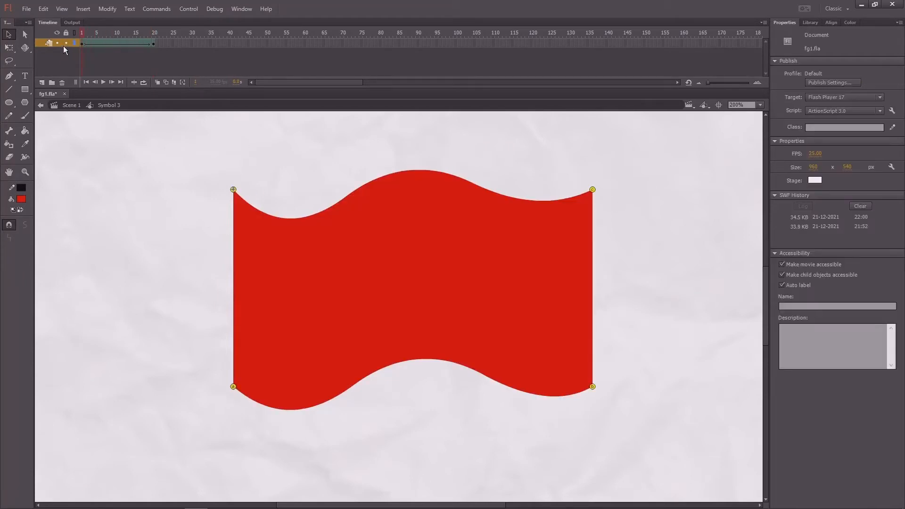
Add two more shape hints at frame 1, placing them on the left dips of the top and bottom edges.
left_click(82, 44)
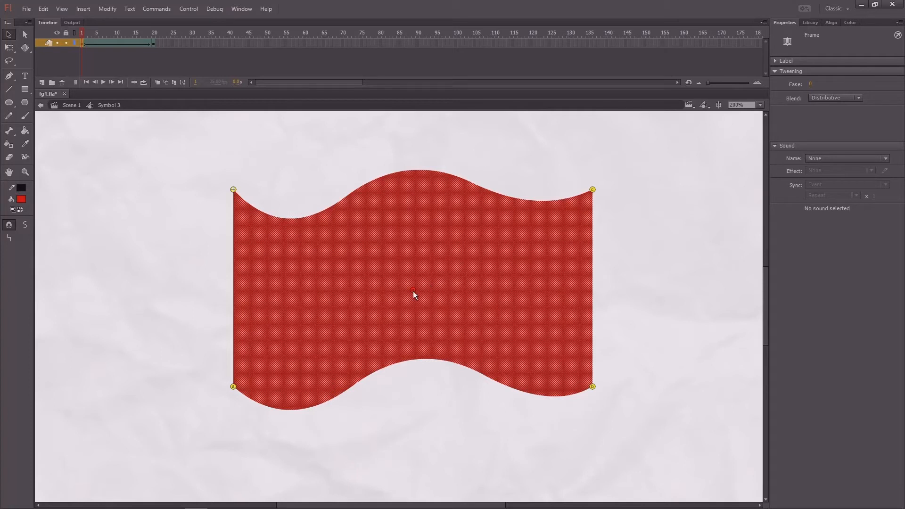
left_click_drag(412, 290, 385, 259)
left_click_drag(293, 219, 293, 219)
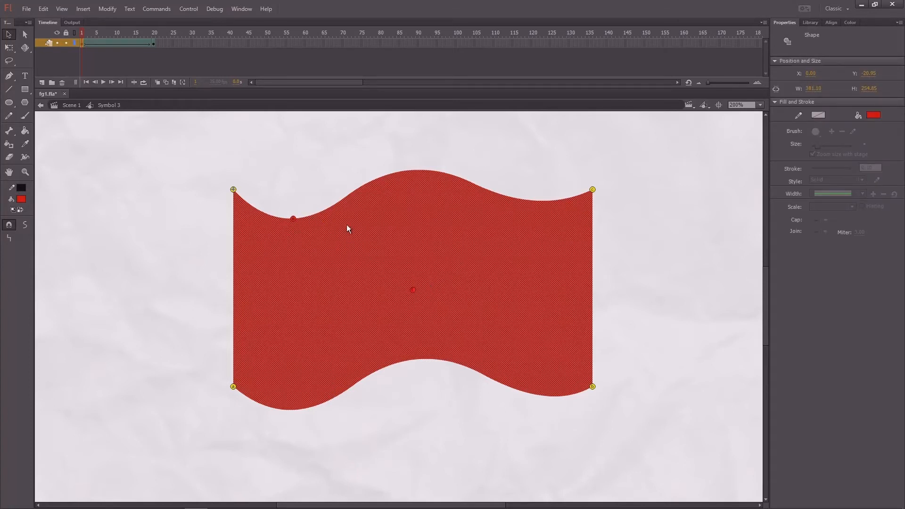
left_click_drag(348, 331, 291, 410)
Place the two new shape hints at frame 20 on the right dips of the bottom and top edges, and return to frame 1.
left_click(153, 42)
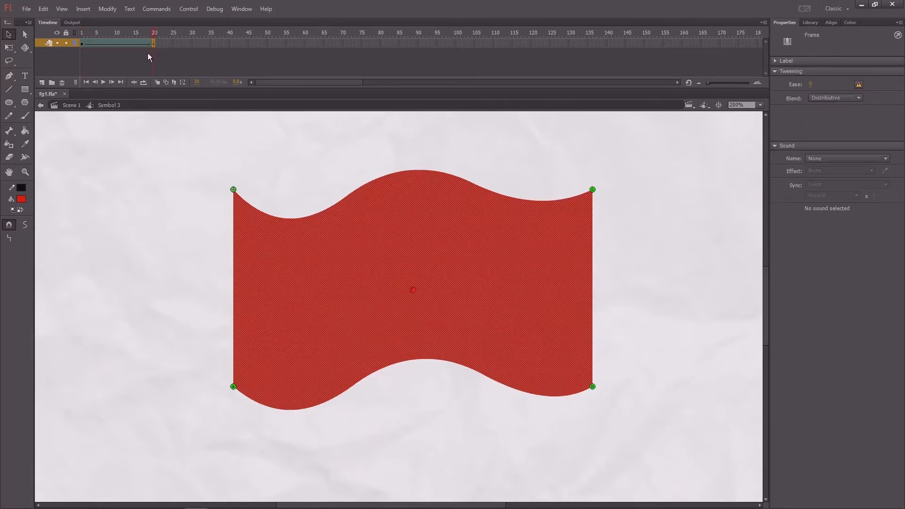
left_click(412, 292)
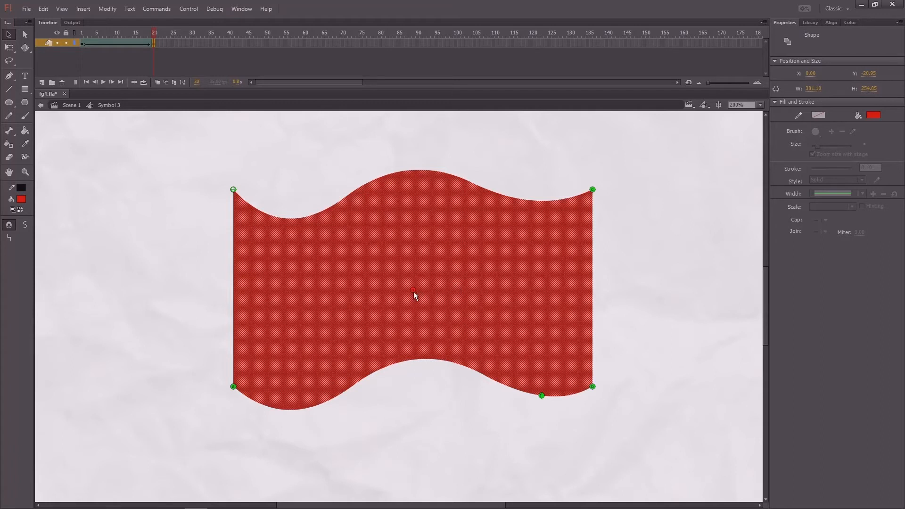
left_click_drag(412, 290, 537, 201)
left_click_drag(148, 33, 82, 42)
Play the shape tween repeatedly to examine how the wave moves across the flag.
key("Return")
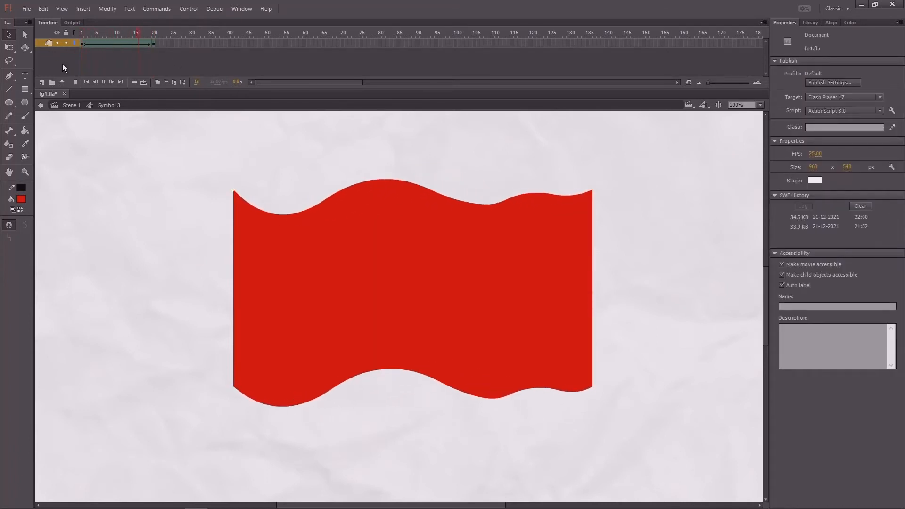
key("Return")
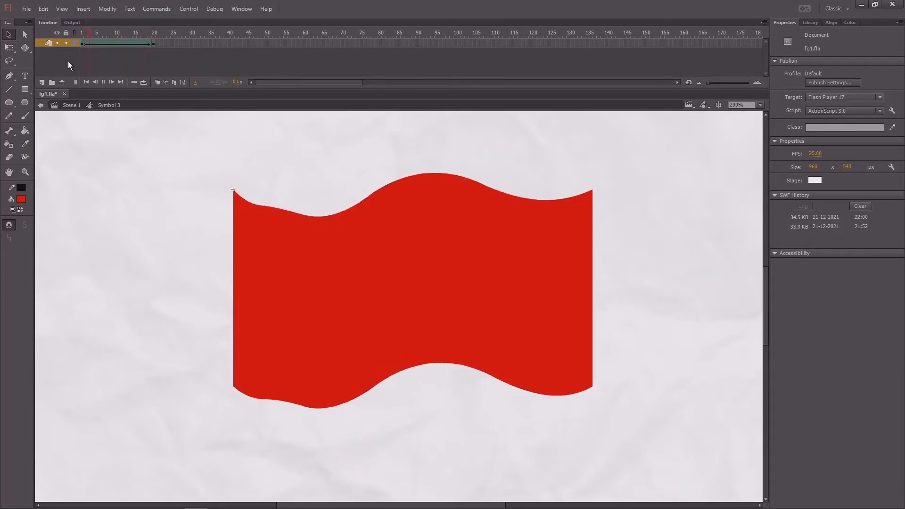
key("Return")
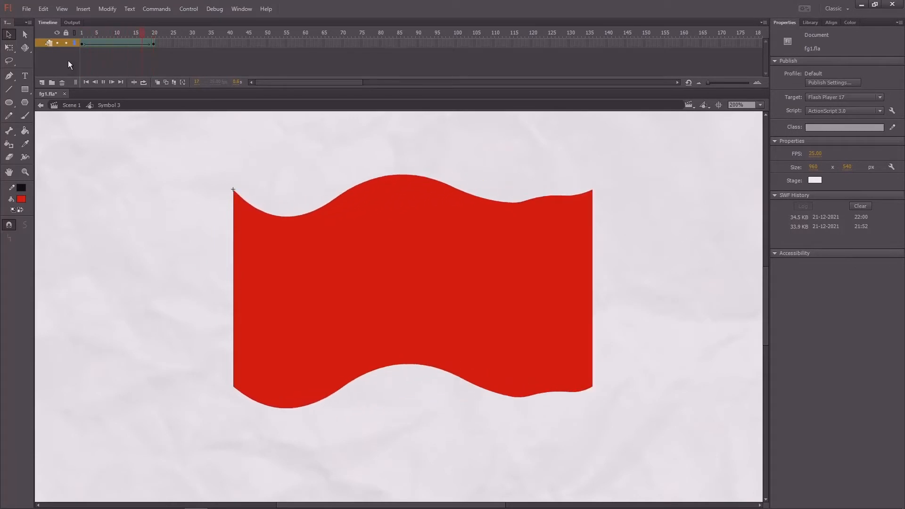
key("Return")
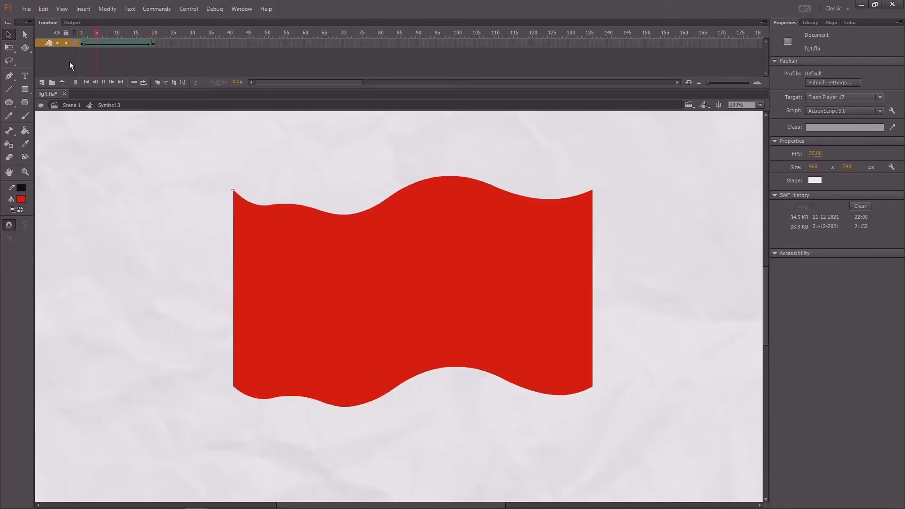
key("Return")
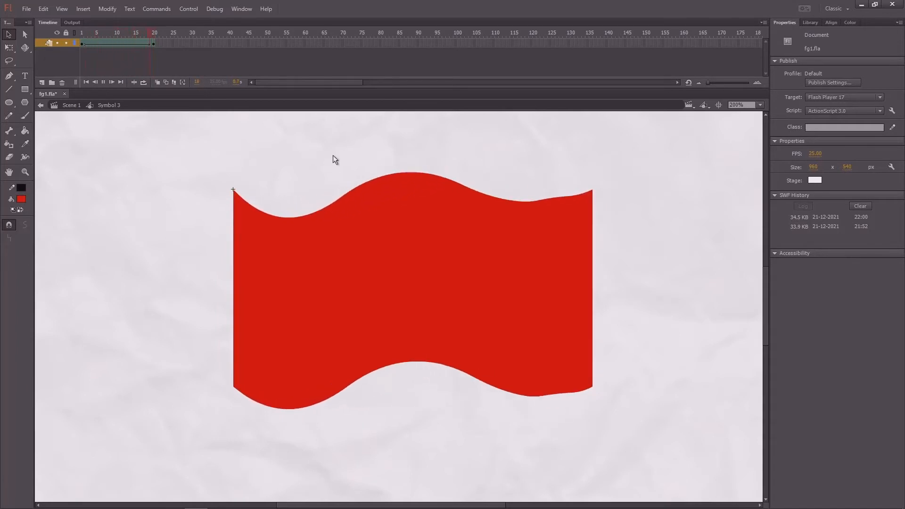
key("Return")
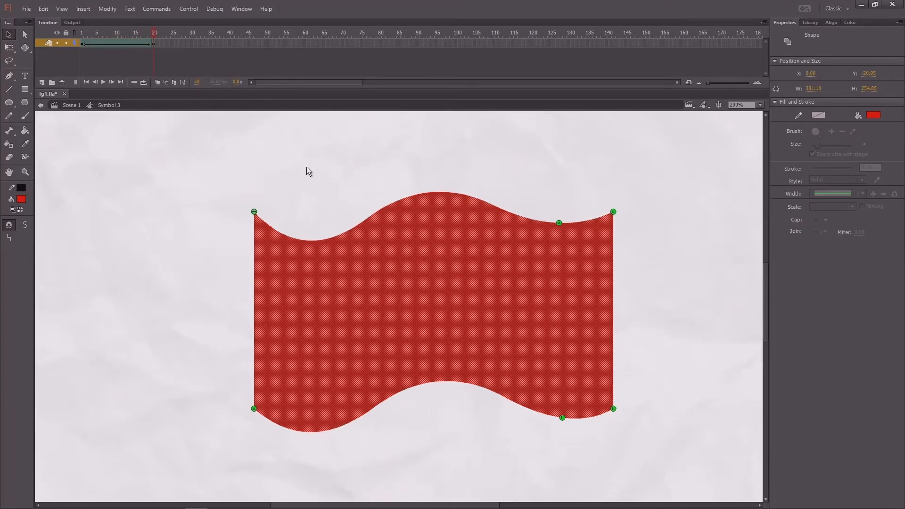
On a new layer, draw a red rectangle about 371 by 320 px over most of the flag and delete its outline.
left_click(81, 33)
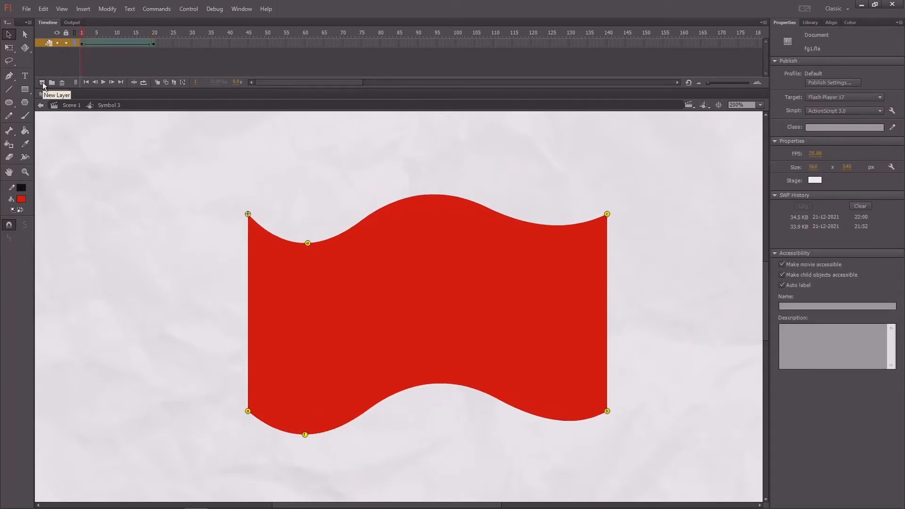
left_click(42, 83)
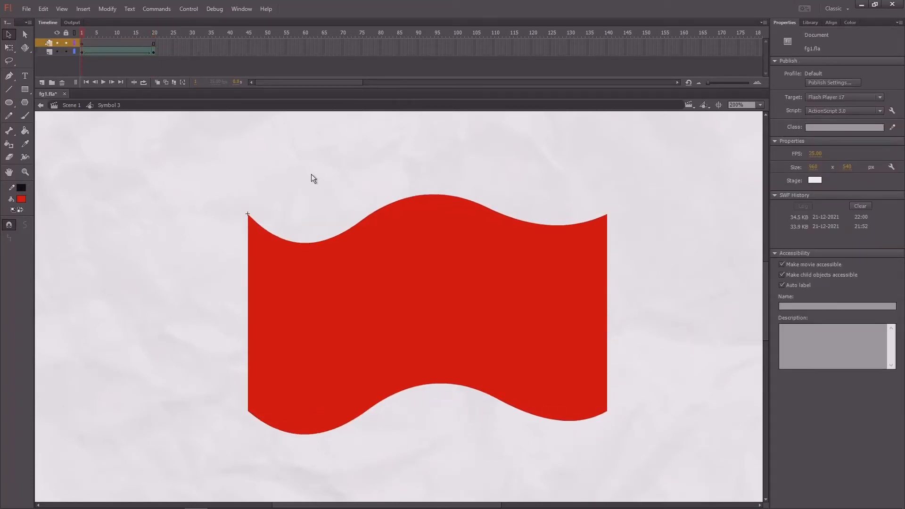
left_click_drag(303, 170, 283, 151)
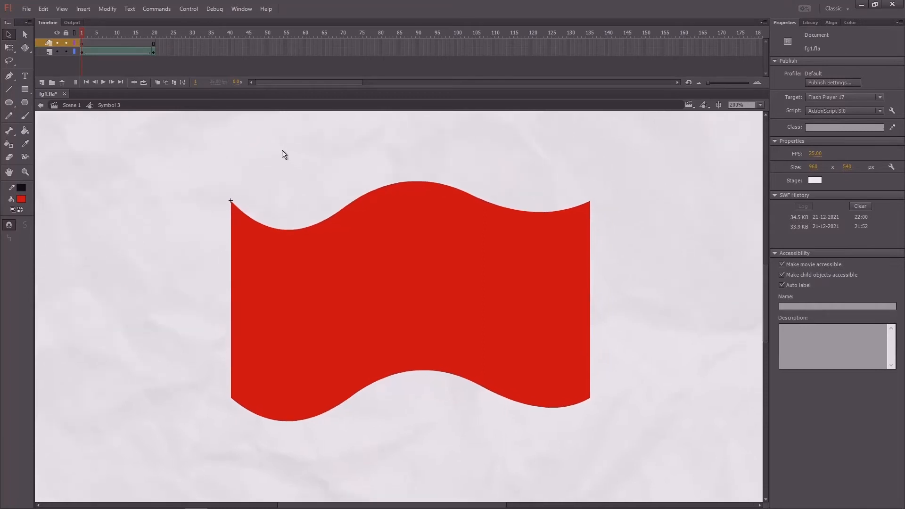
left_click(25, 90)
mouse_move(198, 160)
left_mouse_down()
mouse_move(355, 321)
mouse_move(542, 443)
mouse_move(545, 461)
left_mouse_up()
key("v")
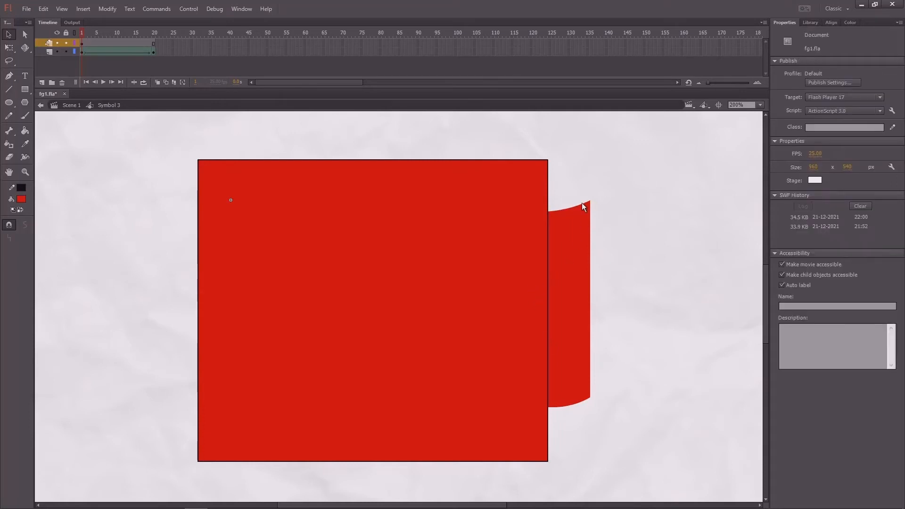
double_click(548, 200)
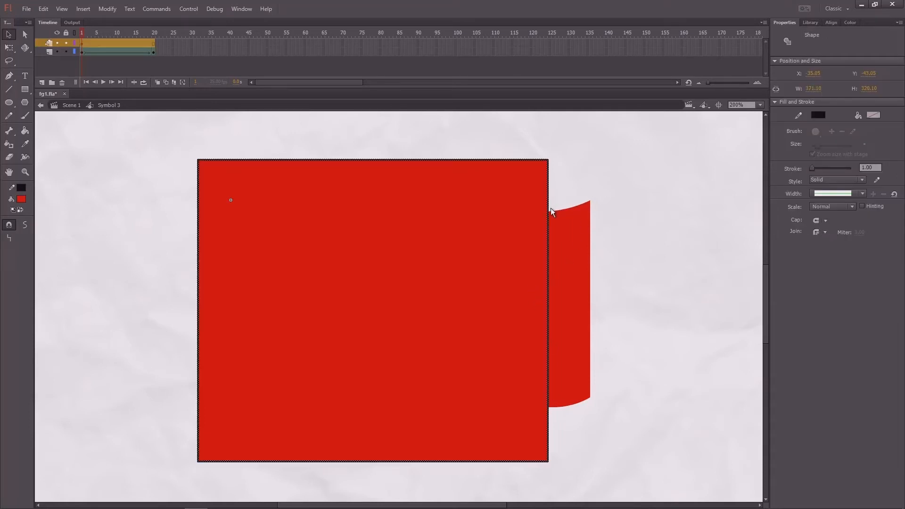
key("Delete")
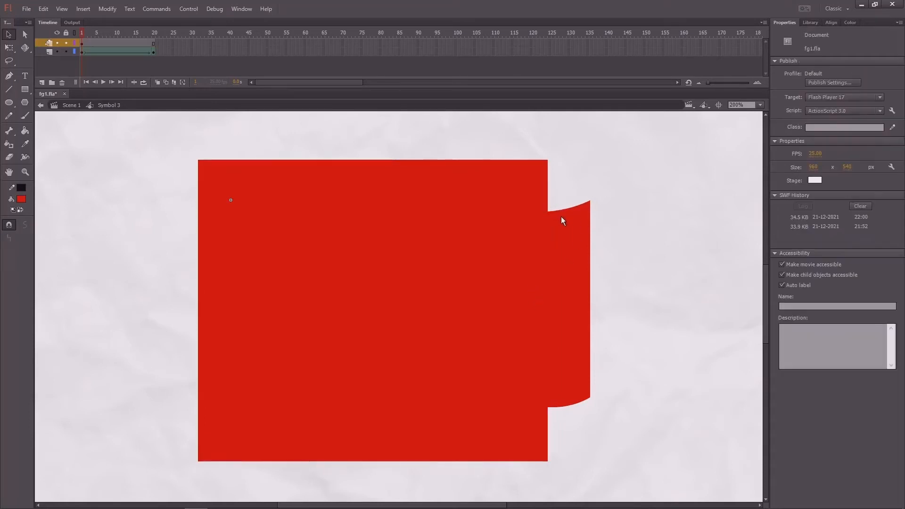
Hide the flag layer and pull two corner points from the rectangle's right edge, the upper one inward and the lower one outward.
left_click(57, 52)
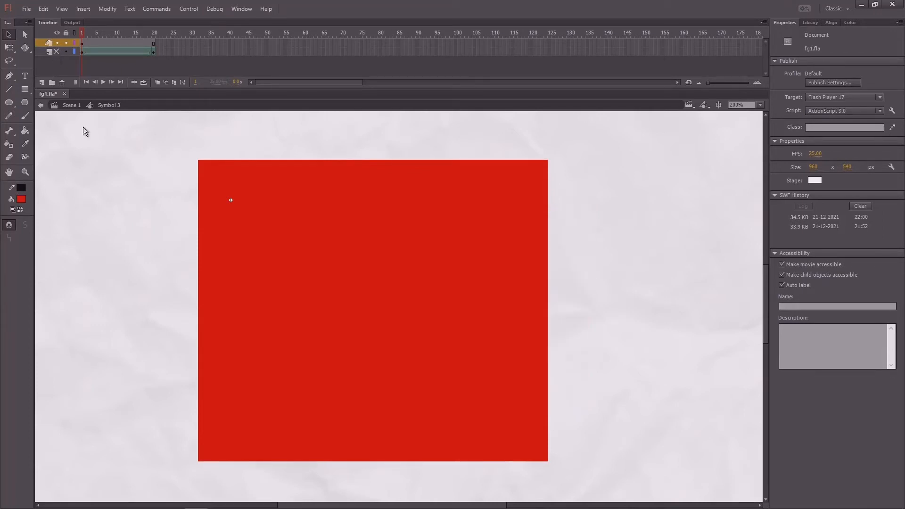
left_click(510, 224)
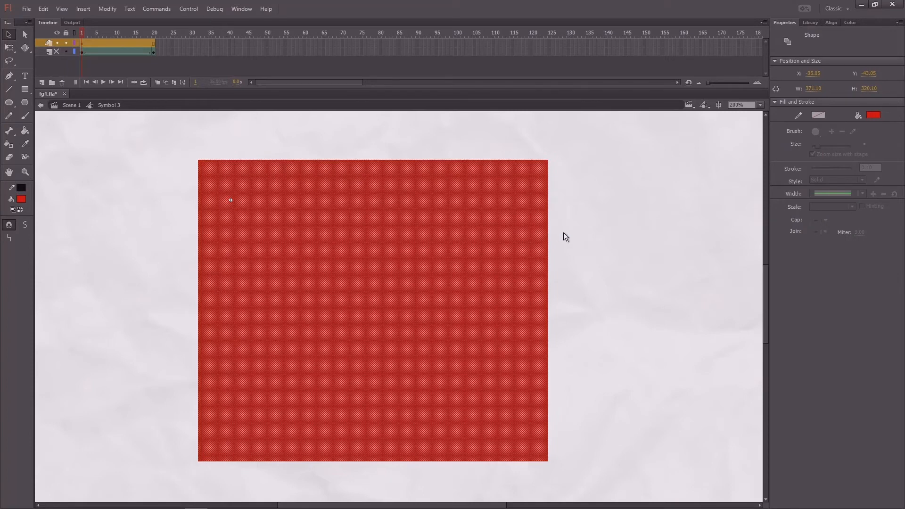
left_click(566, 236)
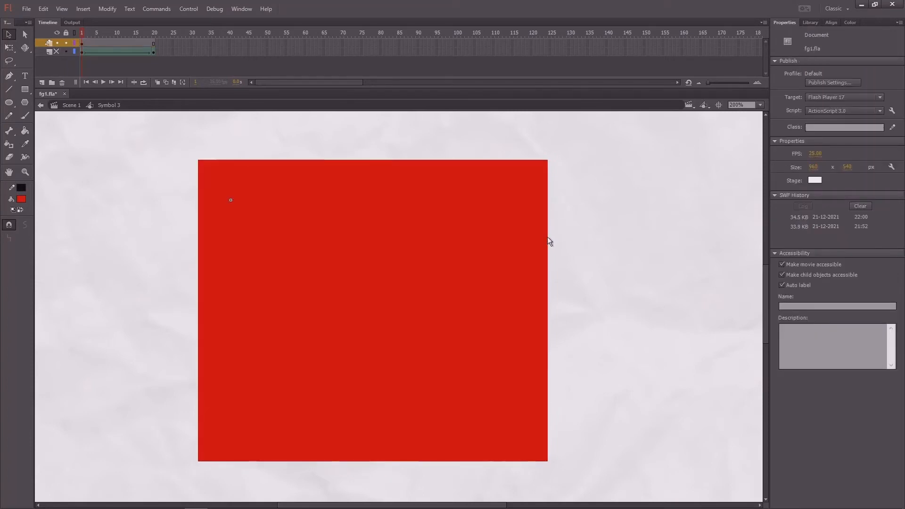
left_click_drag(546, 240, 528, 253)
left_click_drag(541, 386, 561, 381)
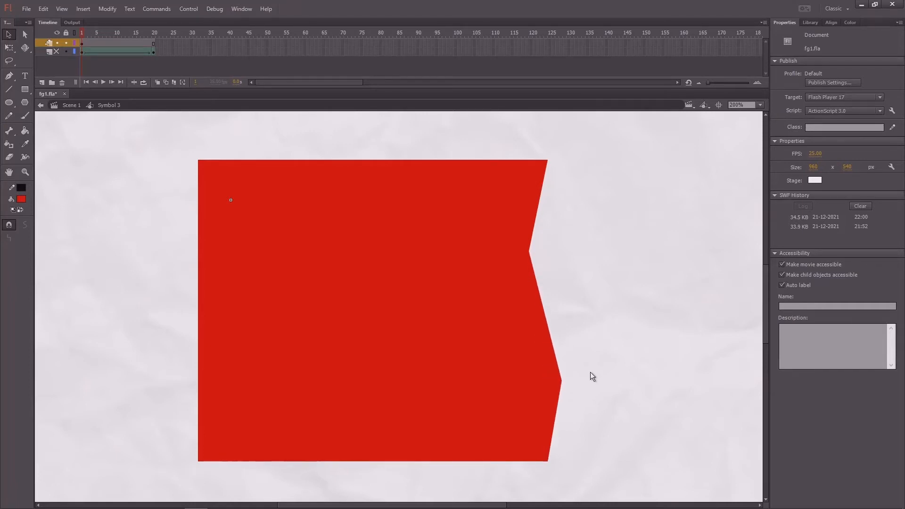
key("ctrl+z")
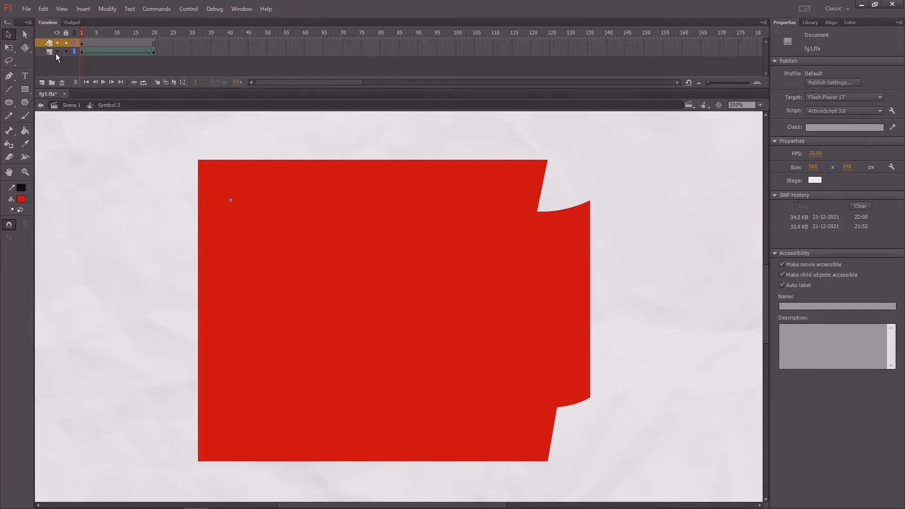
key("ctrl+y")
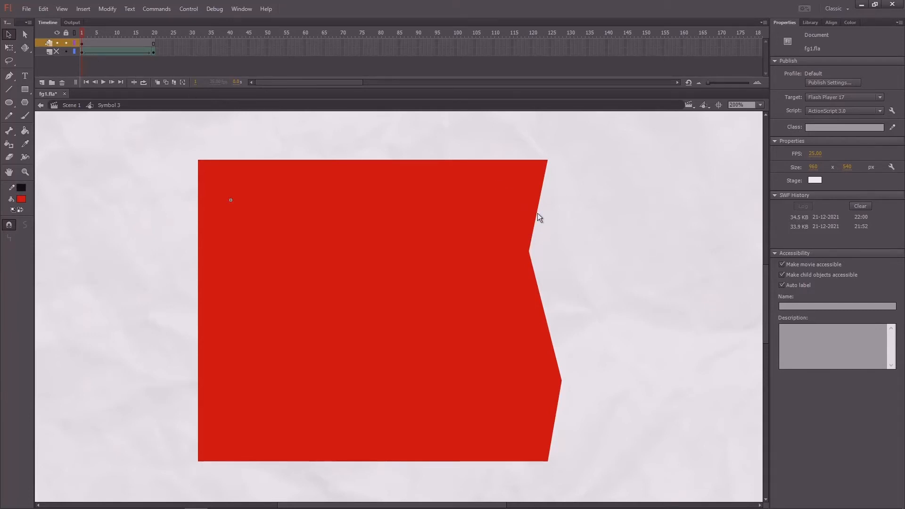
Bend the three segments of the rectangle's right edge into alternating curves and shift their joining points to smooth the wave.
left_click_drag(538, 213, 552, 219)
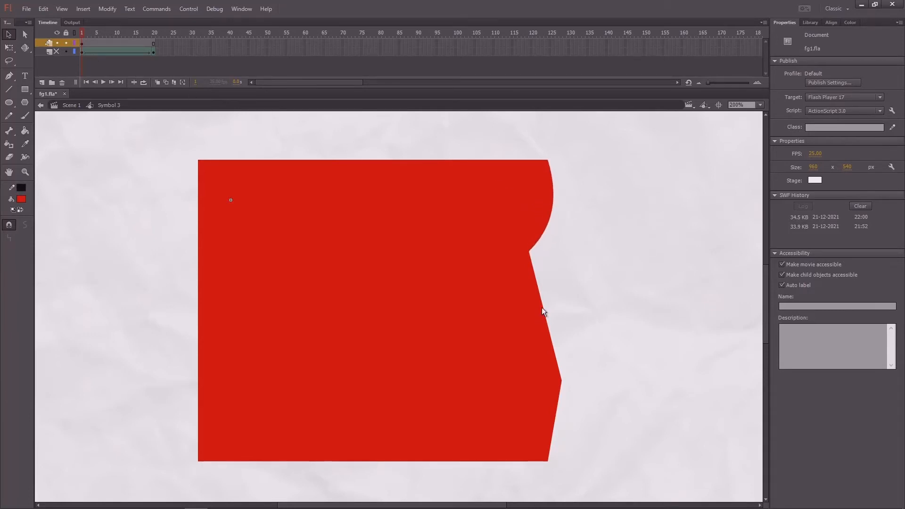
left_click_drag(542, 306, 522, 309)
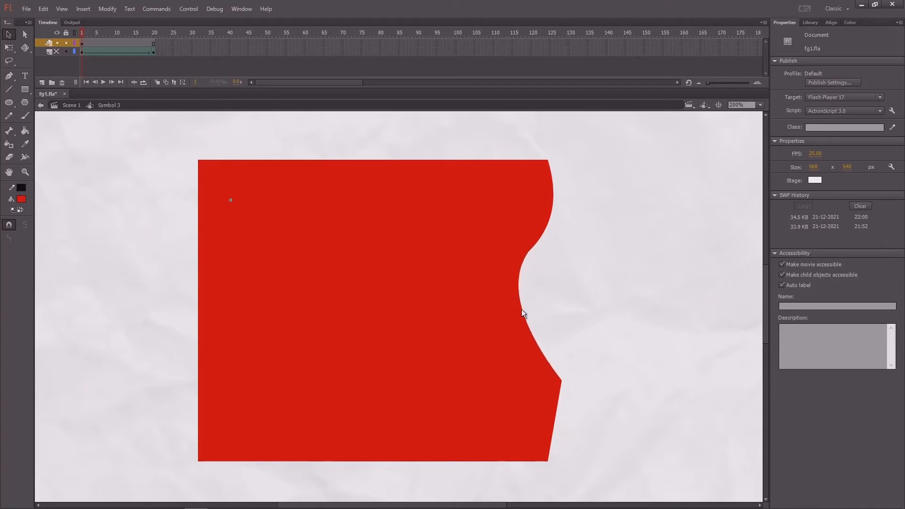
left_click_drag(558, 413, 572, 408)
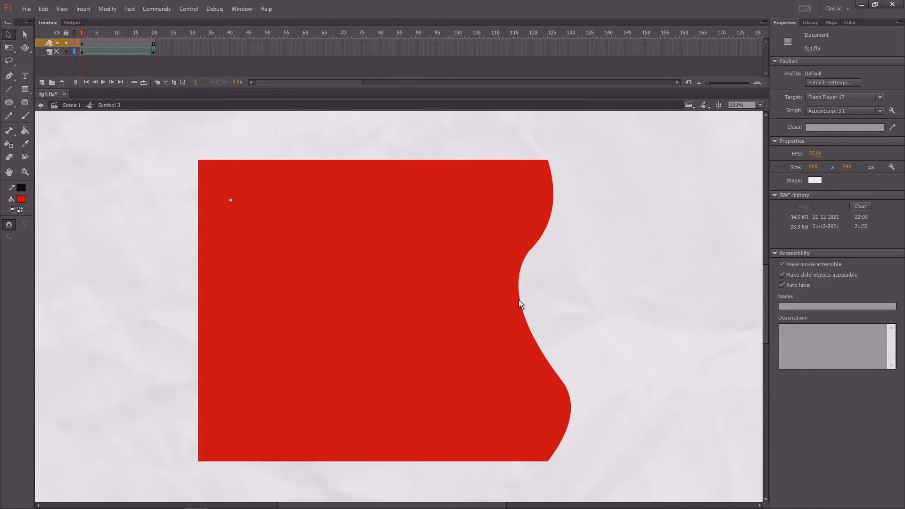
left_click_drag(518, 299, 521, 311)
left_click_drag(529, 253, 533, 262)
left_click_drag(562, 382, 555, 378)
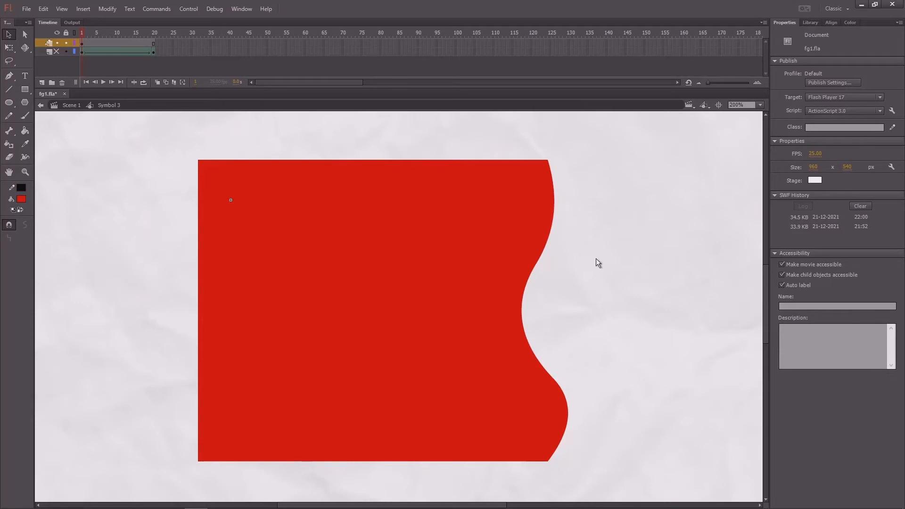
left_click_drag(596, 259, 592, 256)
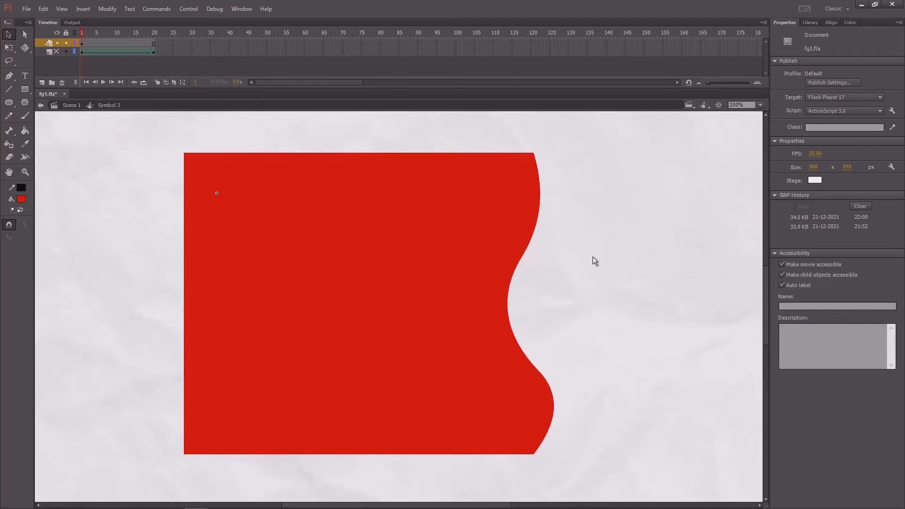
Insert a keyframe at frame 20 on the rectangle's layer, create a shape tween from frame 1, and select frame 1.
left_click(80, 51)
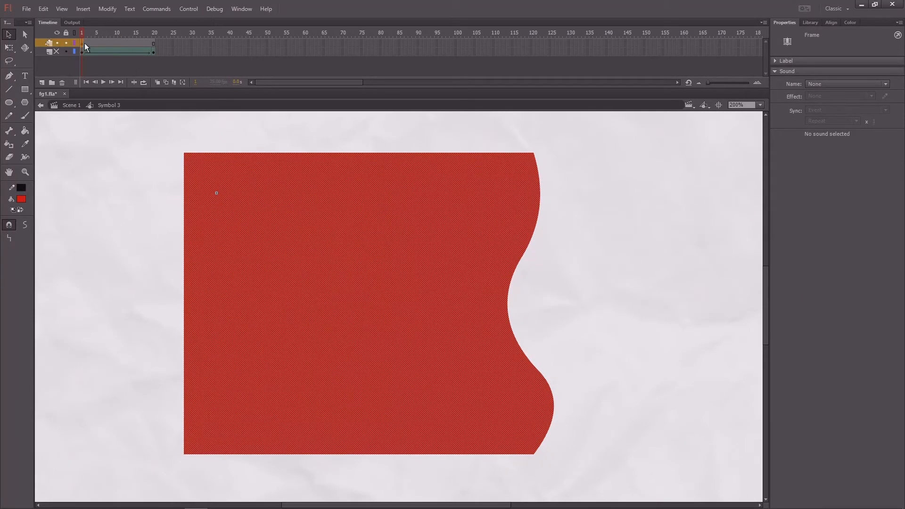
left_click(153, 44)
left_click_drag(94, 42, 153, 42)
right_click(133, 44)
left_click(168, 60)
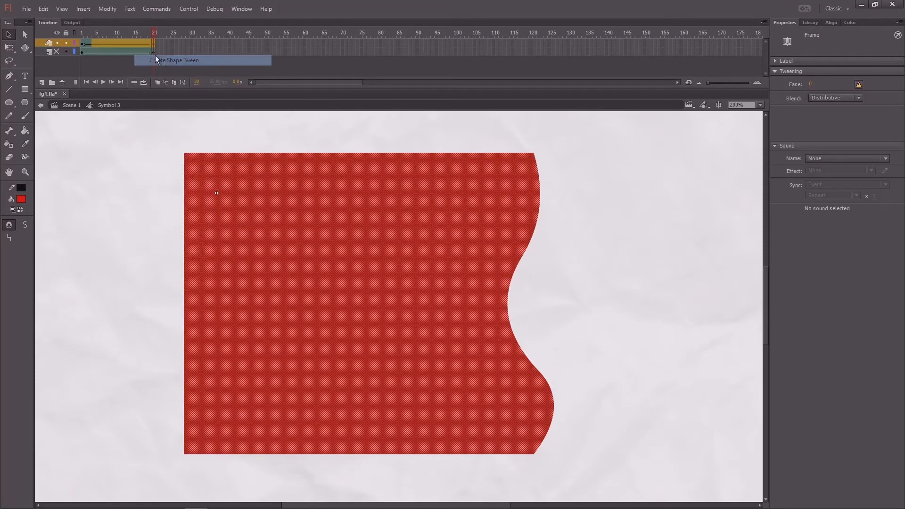
key("Return")
left_click(82, 44)
key("Return")
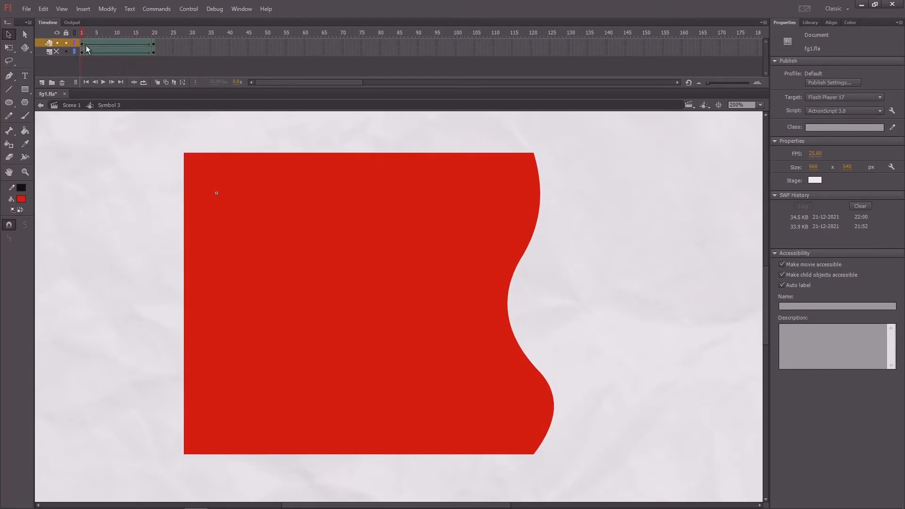
left_click(57, 51)
left_click(57, 52)
left_click(84, 44)
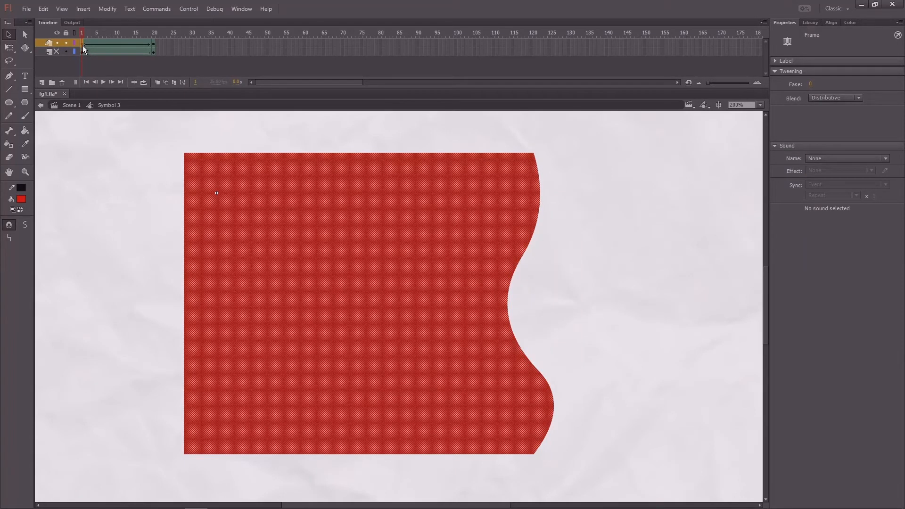
Add four shape hints on frame 1 of the rectangle's layer and place one on each corner of the shape.
key("ctrl+shift+h")
left_click_drag(369, 304, 195, 448)
key("ctrl+shift+h")
left_click_drag(368, 305, 386, 318)
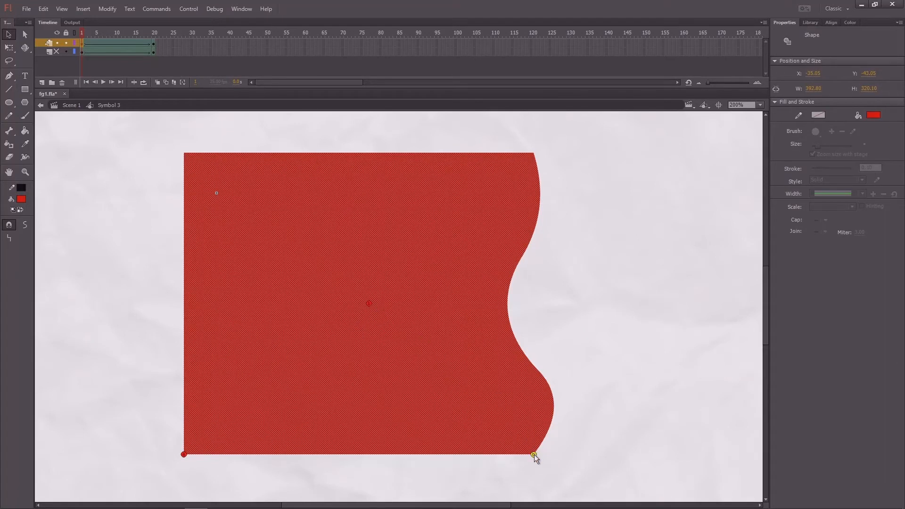
left_click_drag(533, 454, 533, 454)
key("ctrl+shift+h")
left_click_drag(534, 156, 533, 153)
left_click_drag(357, 293, 184, 153)
On frame 20, place the four shape hints on the matching corners of the rectangle and compare both keyframes.
left_click(153, 43)
left_click(370, 306)
left_click_drag(192, 160, 184, 152)
left_click_drag(396, 278, 533, 153)
left_click_drag(306, 355, 184, 454)
left_click(83, 44)
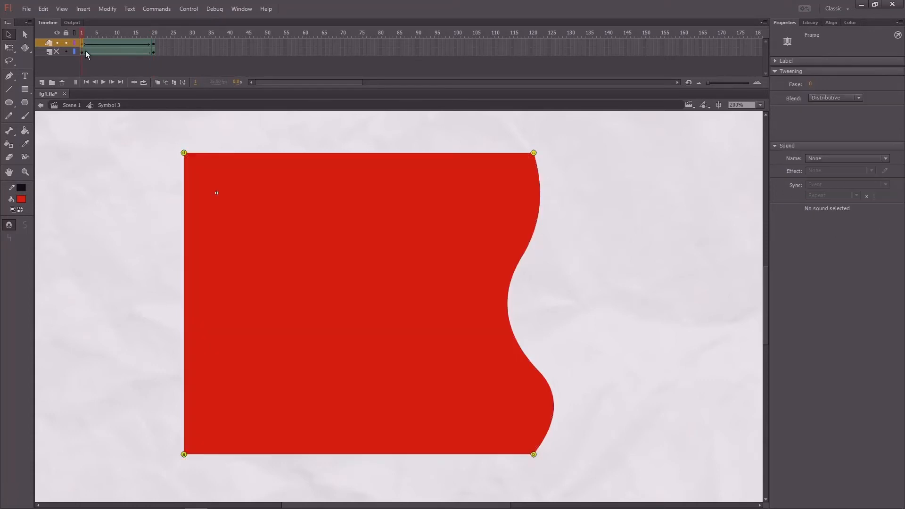
left_click(154, 44)
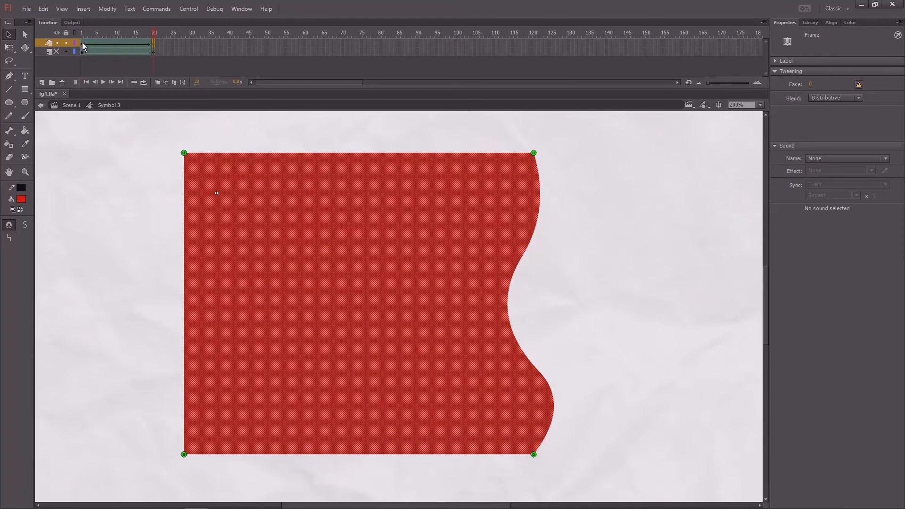
Add a fifth shape hint on the right edge's upper bulge in frame 1, match it to the lower bulge in frame 20, and preview the tween.
left_click(82, 43)
left_click_drag(369, 304, 411, 289)
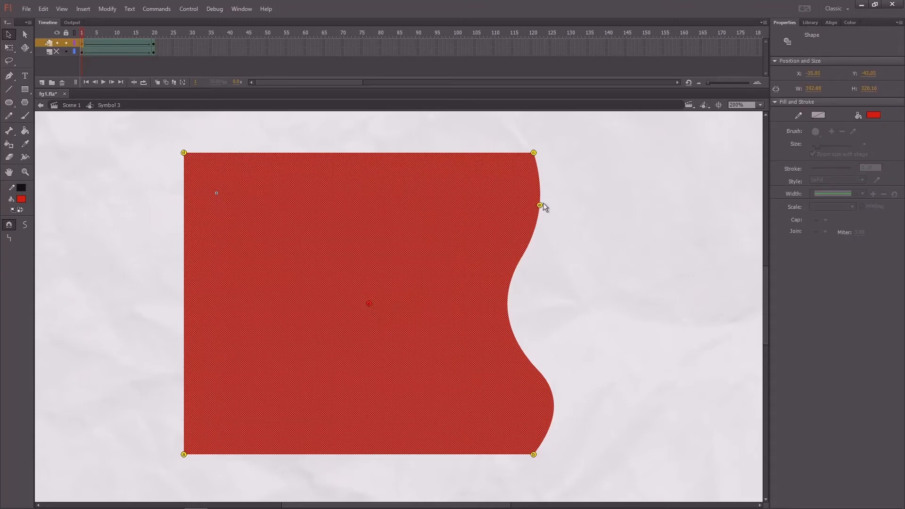
left_click(154, 44)
left_click(369, 304)
left_click_drag(525, 388, 552, 397)
left_click_drag(144, 40, 78, 48)
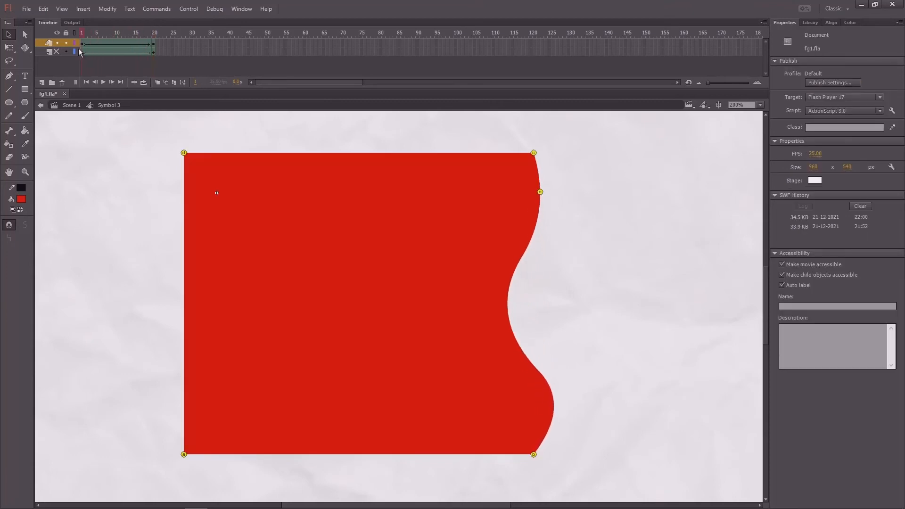
key("Return")
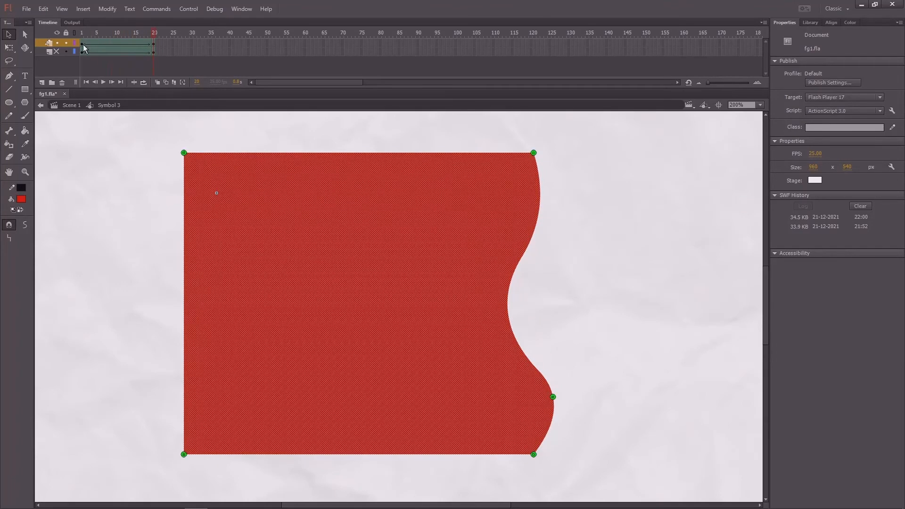
Show the flag layer again and convert the rectangle's layer into a mask over it.
left_click(56, 50)
left_click_drag(84, 36, 154, 38)
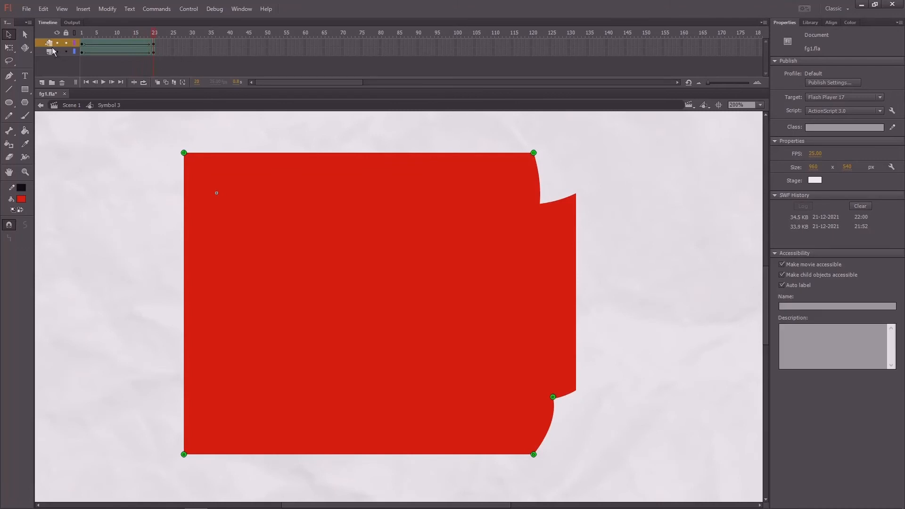
left_click(51, 44)
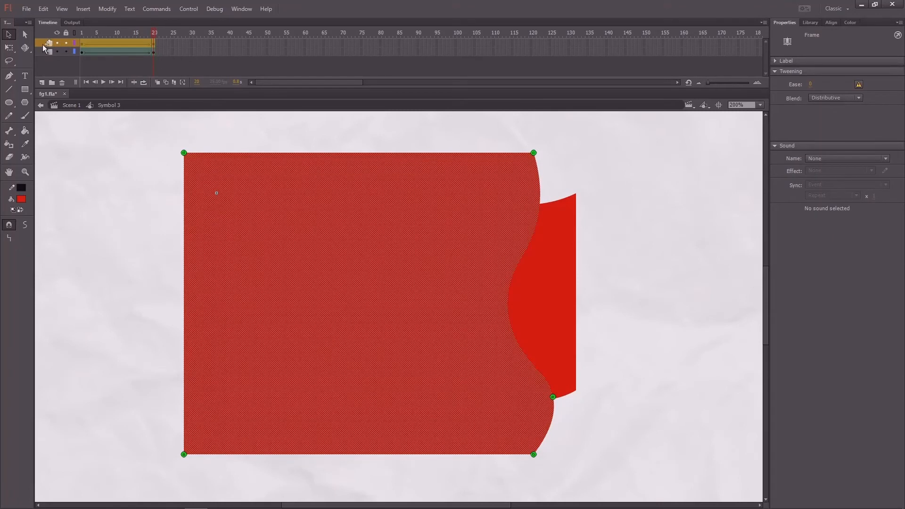
right_click(43, 44)
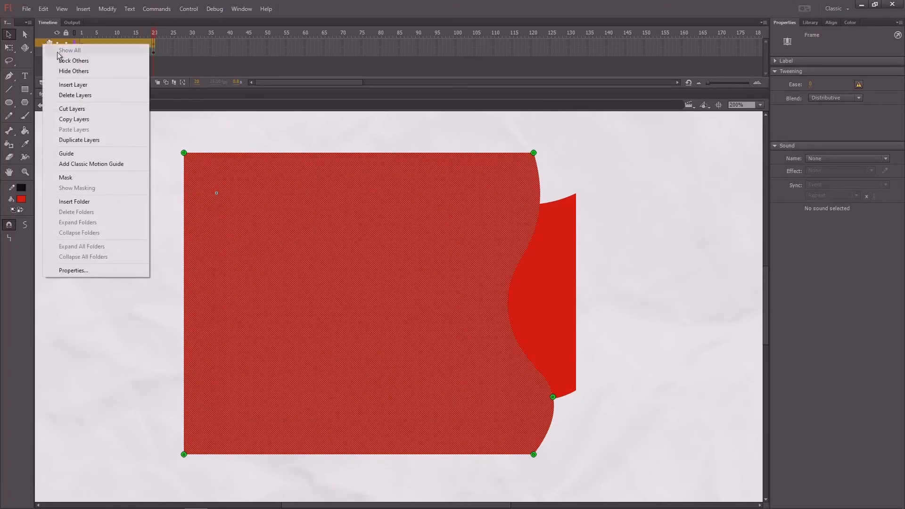
left_click(78, 179)
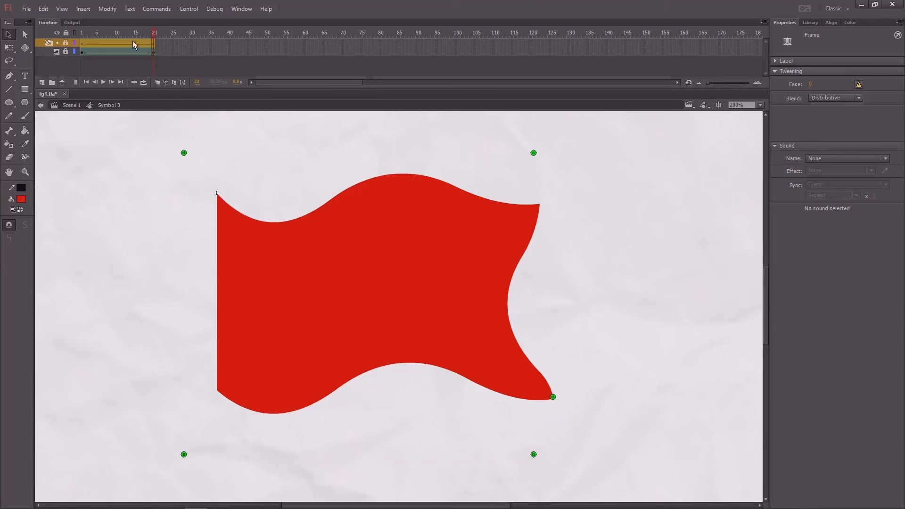
Play the masked flag animation several times to check the waving motion.
left_click_drag(133, 38, 47, 59)
key("Return")
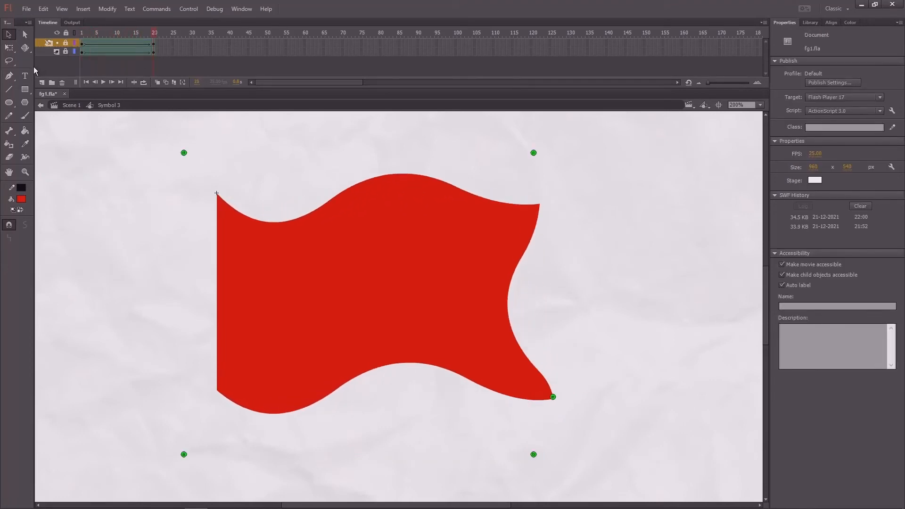
key("Return")
key("Return")
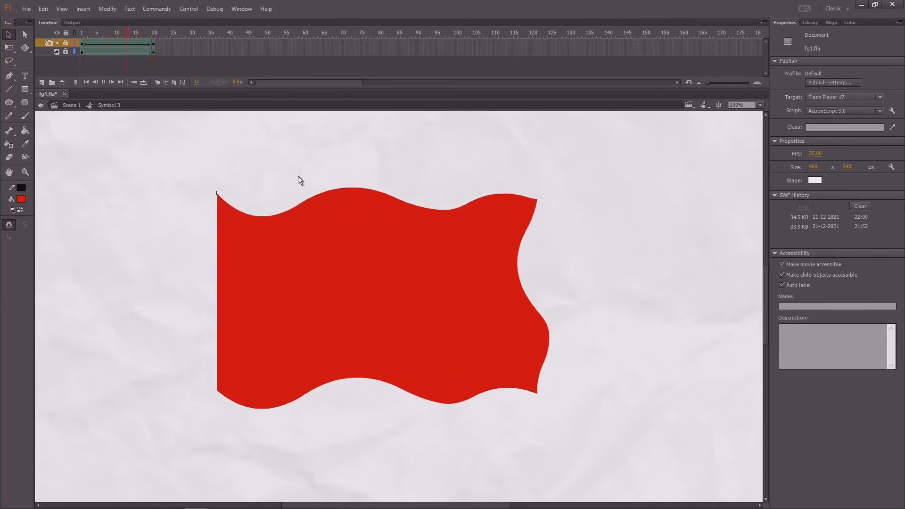
key("Return")
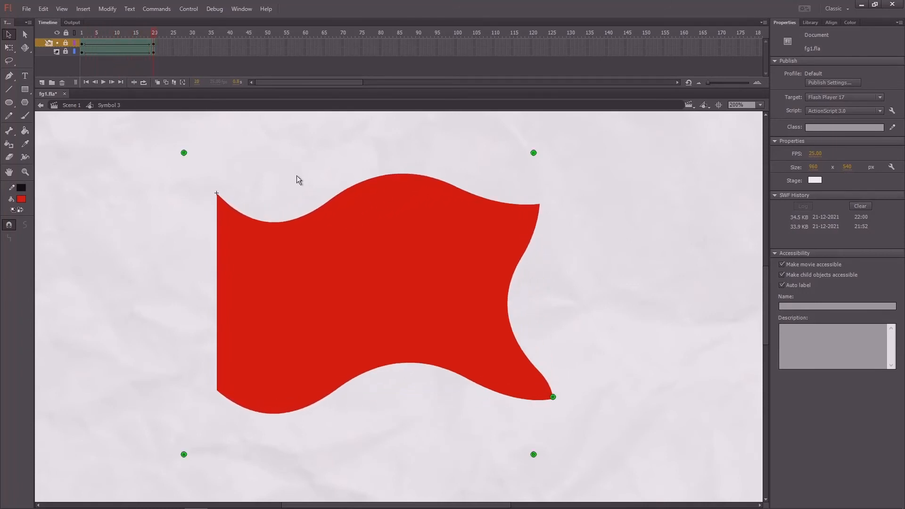
key("Return")
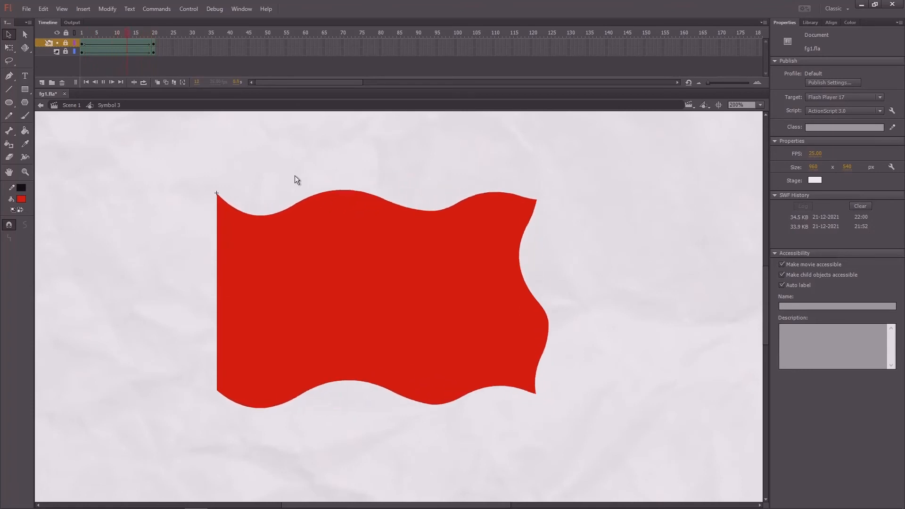
key("Return")
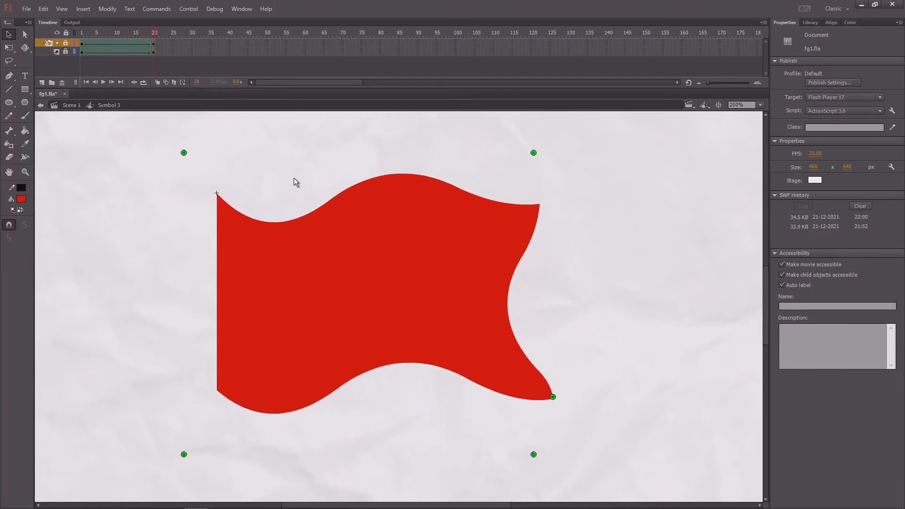
Return to Scene 1, extend both layers to frame 20, and set the view to 100%.
left_click(67, 106)
left_click(153, 44)
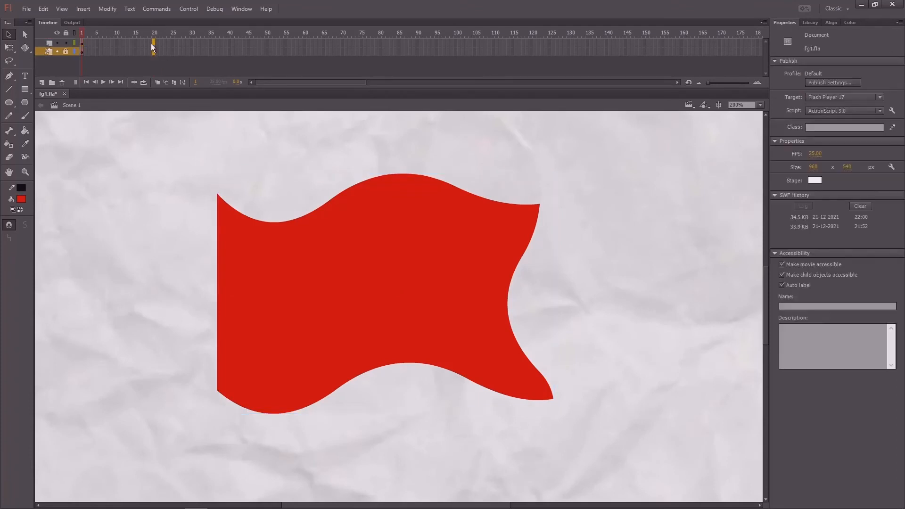
key("F5")
left_click_drag(149, 36, 10, 69)
key("ctrl+1")
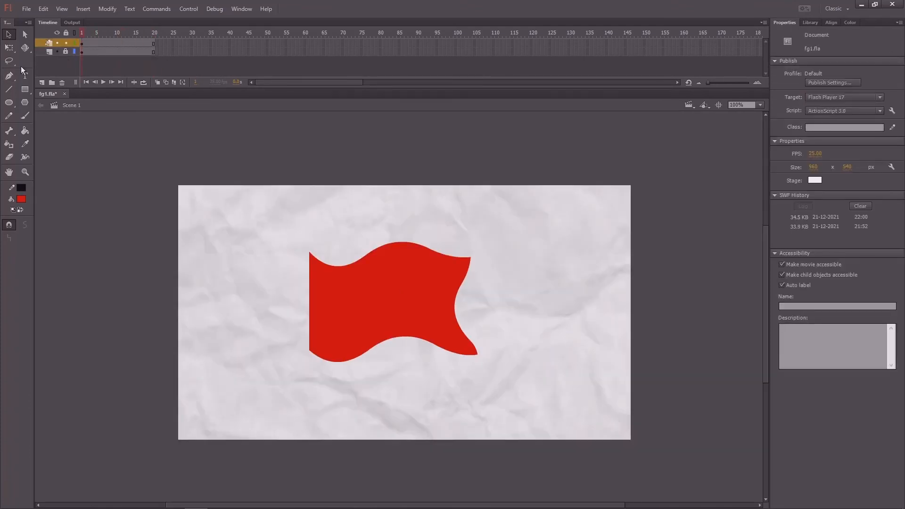
Play the main timeline, test the movie in the player, and close the test window.
key("Return")
key("ctrl+Return")
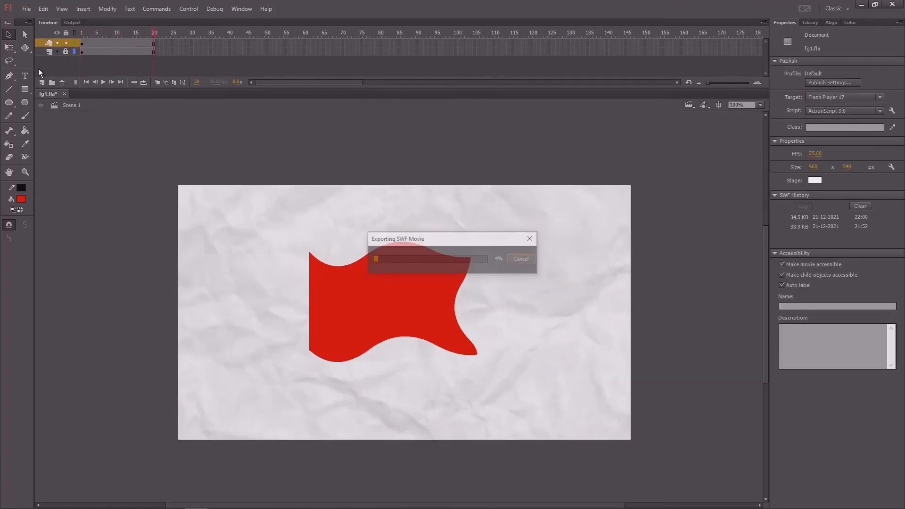
left_click(640, 127)
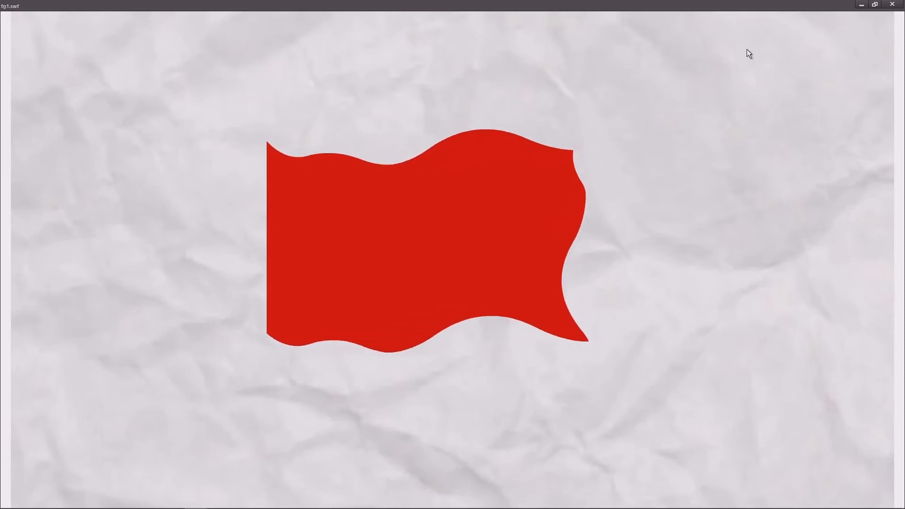
left_click(892, 4)
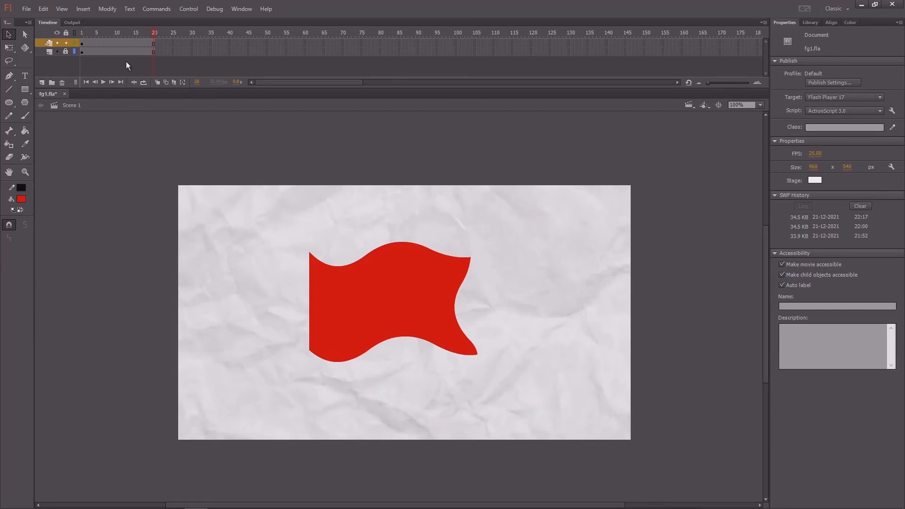
Inside the flag symbol, draw a pole about 16 by 452 px on a new layer and move it close to the flag's left edge.
left_click(81, 33)
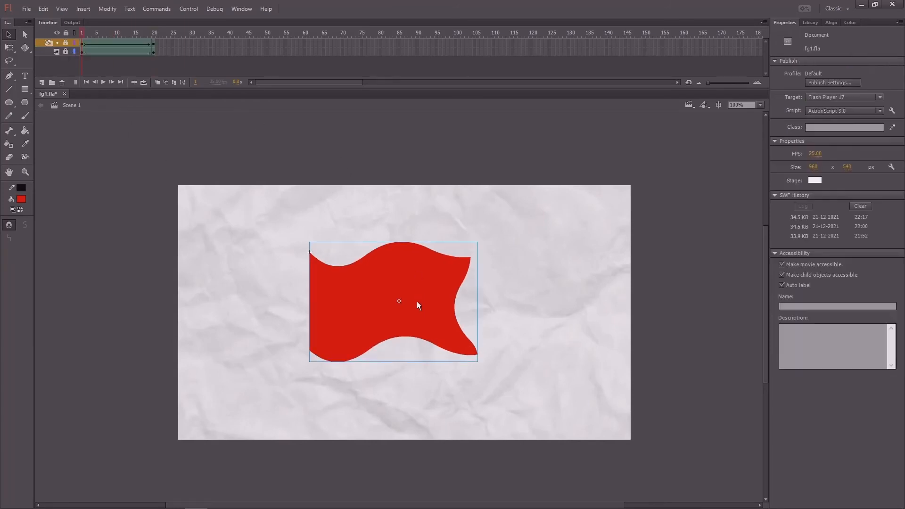
double_click(417, 300)
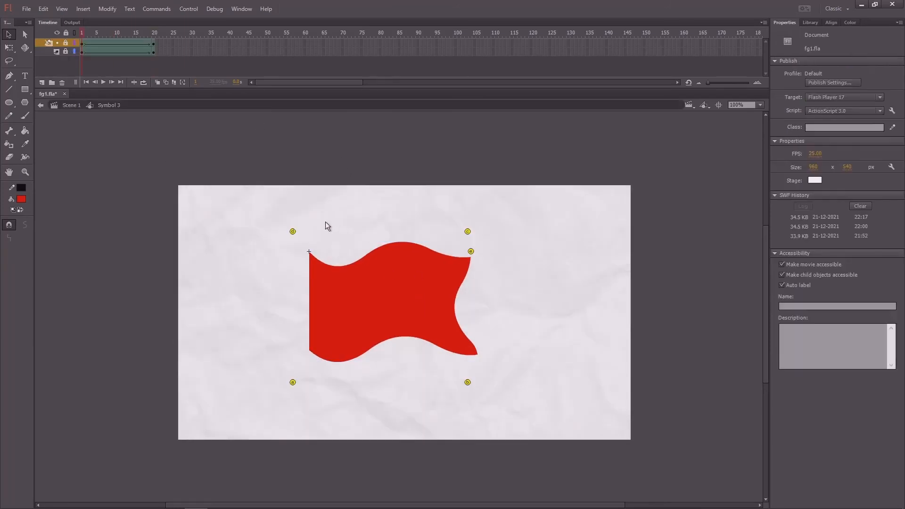
left_click(41, 83)
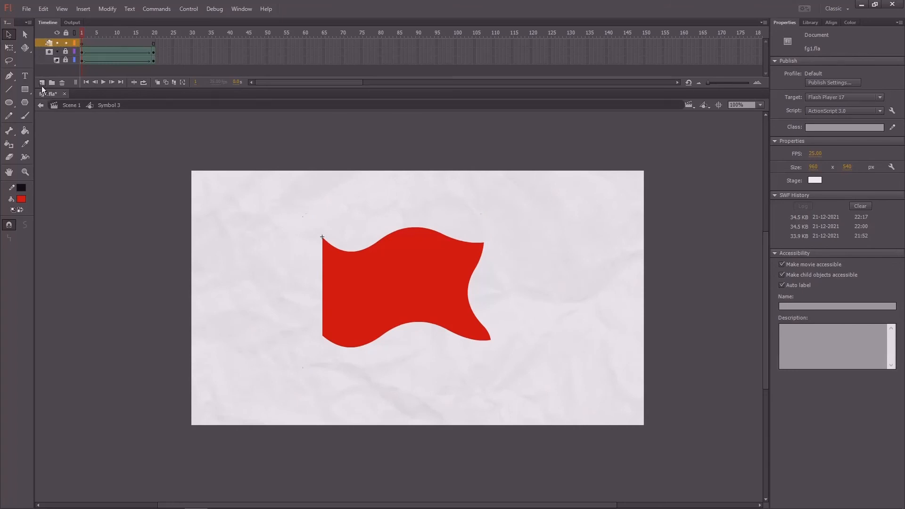
key("r")
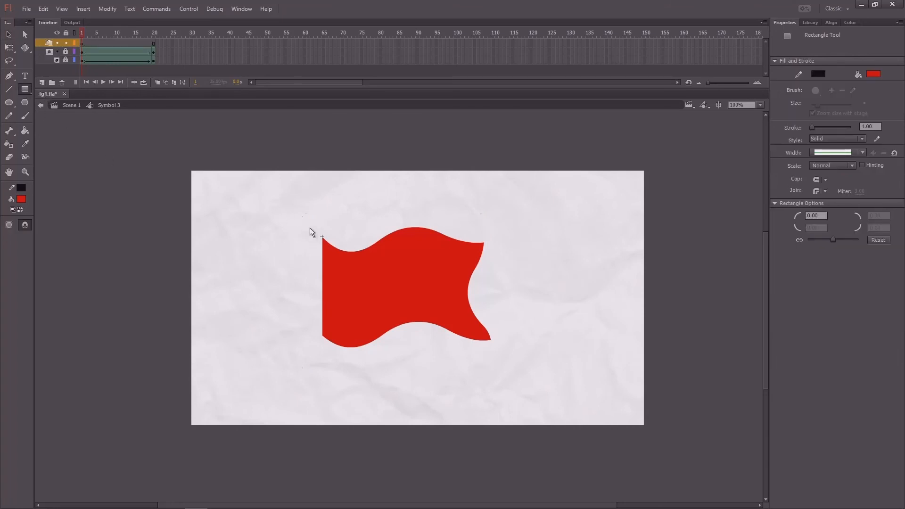
left_click_drag(320, 286, 313, 440)
key("v")
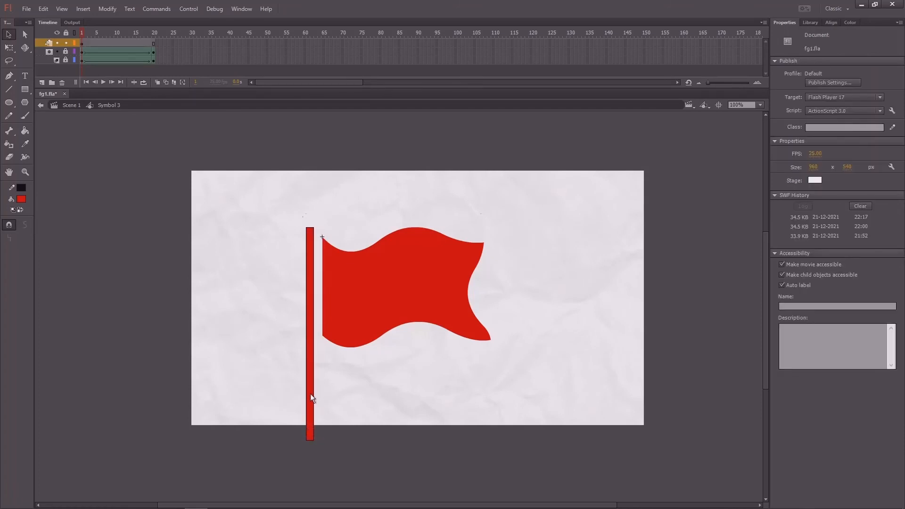
left_click(311, 394)
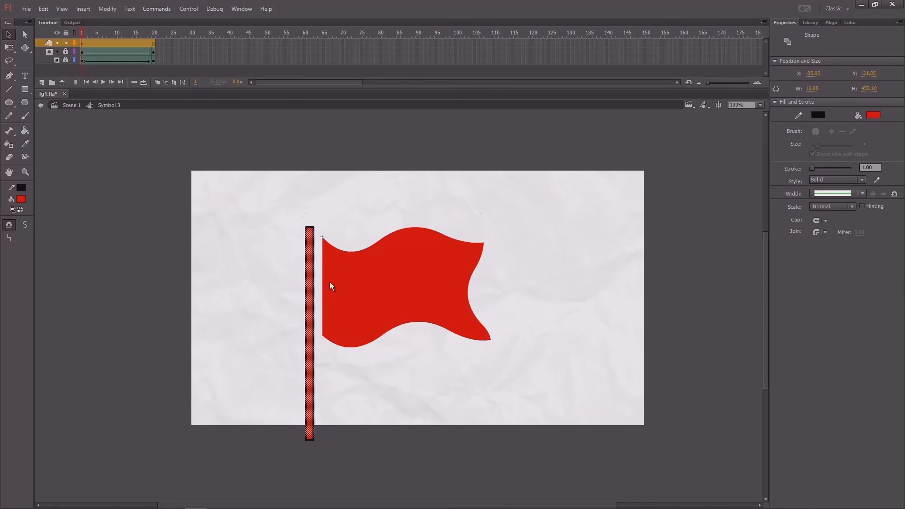
mouse_move(309, 251)
left_mouse_down()
mouse_move(305, 244)
mouse_move(316, 251)
left_mouse_up()
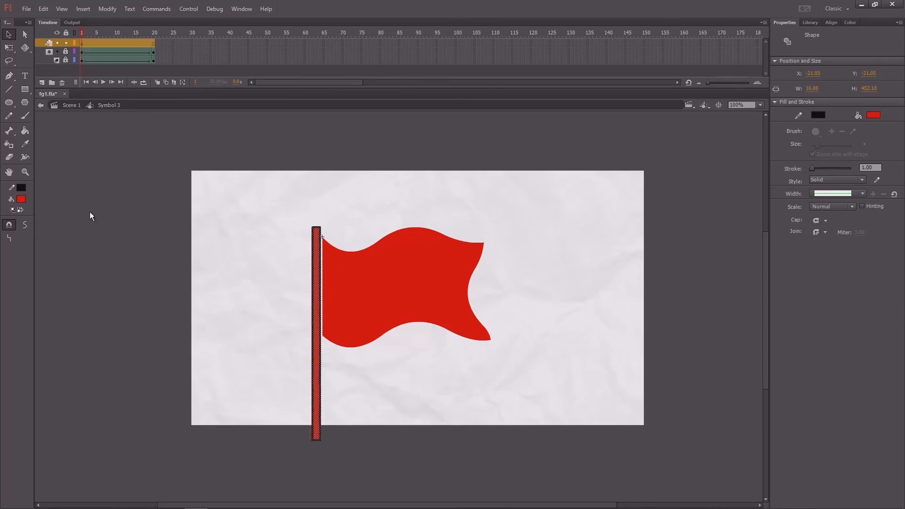
Change the pole's fill to golden orange and delete its black outline.
left_click(26, 200)
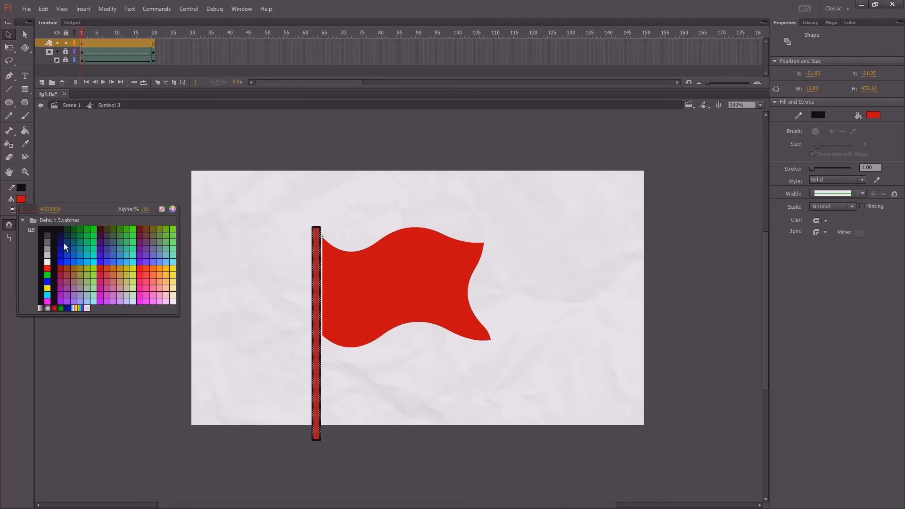
left_click(120, 270)
left_click(258, 261)
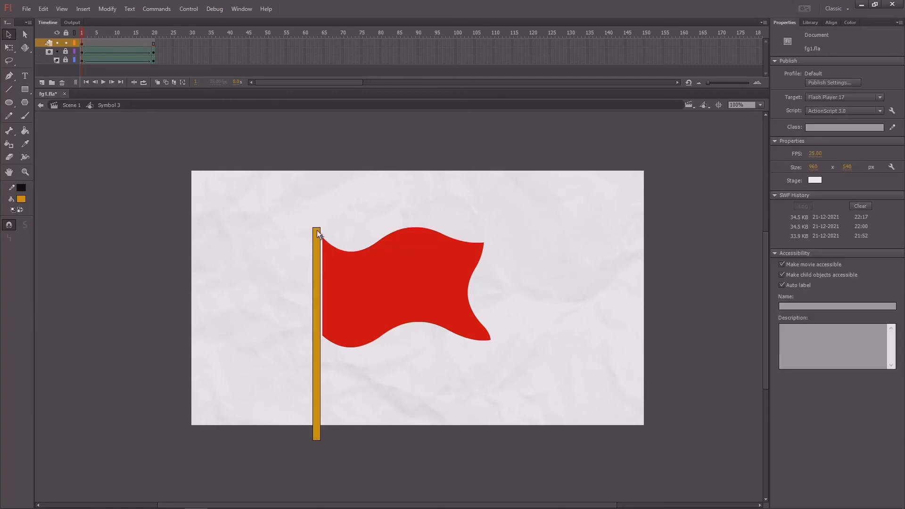
left_click(318, 230)
left_click(327, 237)
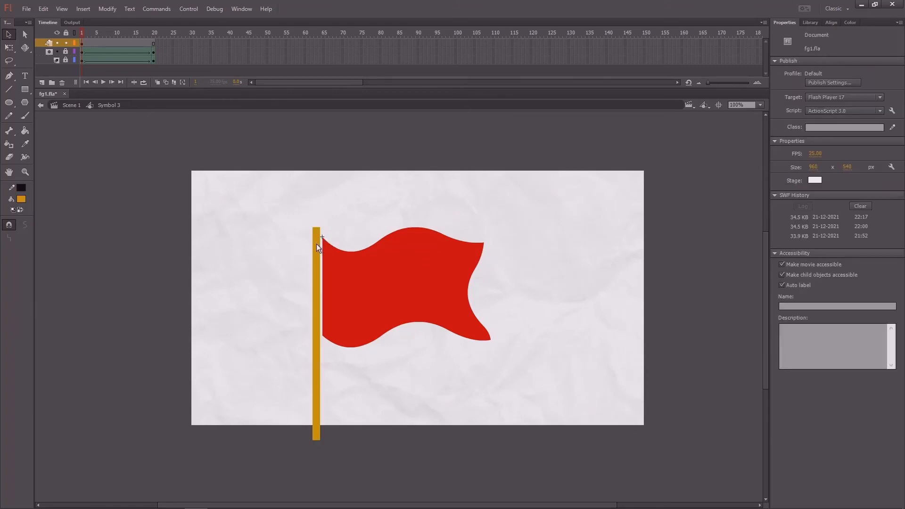
Bend the pole's short top and bottom edges outward to round both ends.
left_click(315, 255)
key("ctrl+equal")
left_click_drag(299, 239, 230, 272)
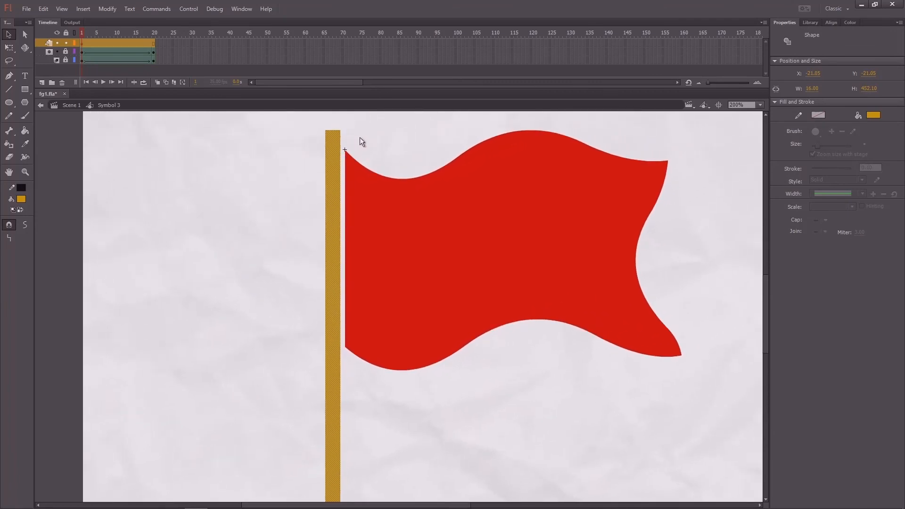
left_click(355, 150)
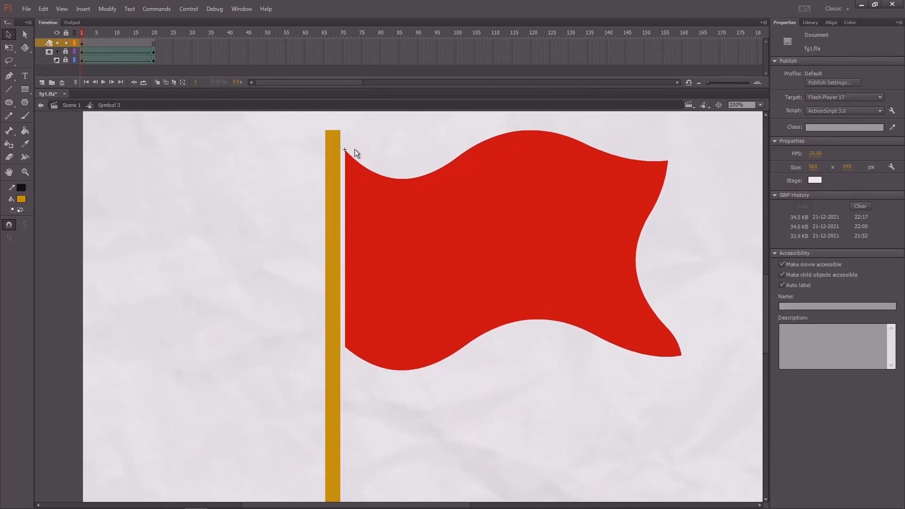
left_click(333, 255)
scroll(295, 229, "up", 2)
left_click(341, 176)
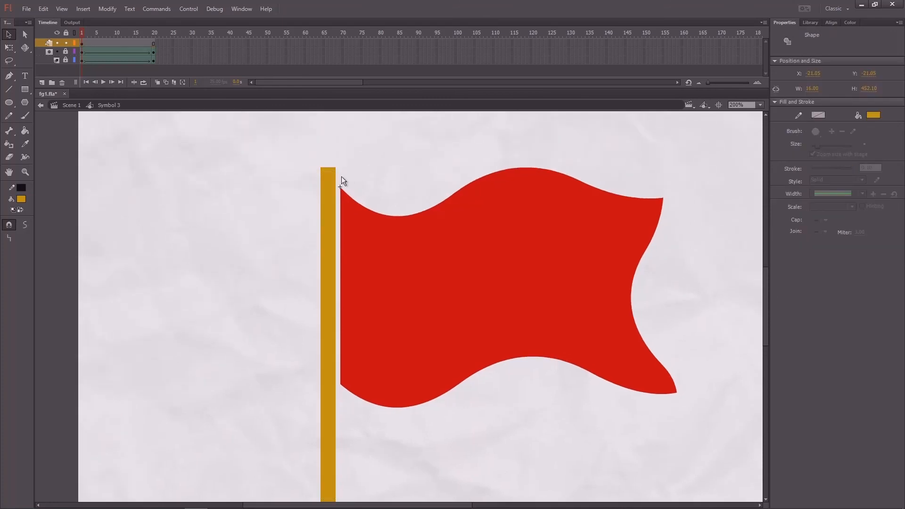
scroll(286, 156, "down", 10)
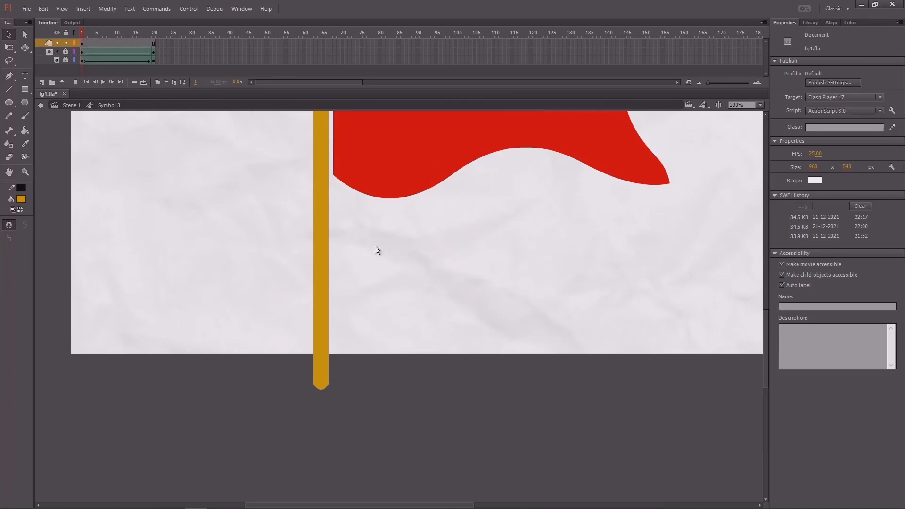
scroll(374, 245, "up", 10)
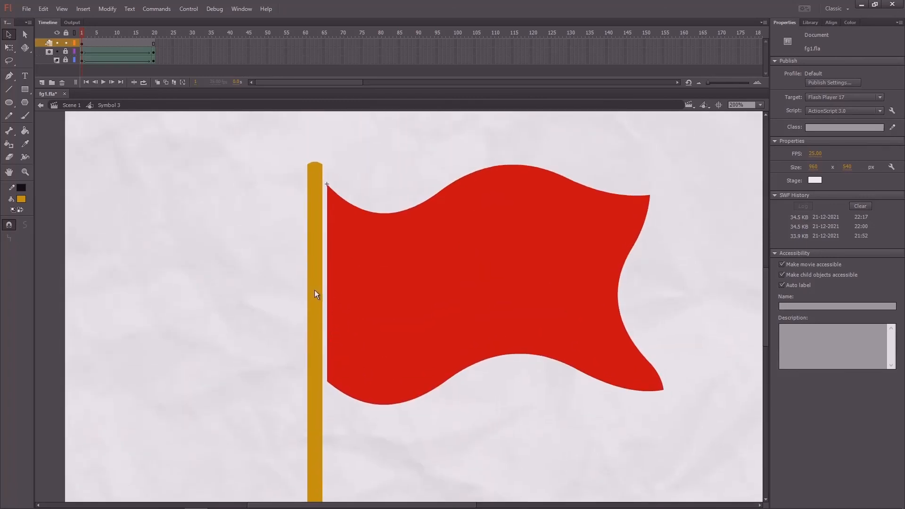
Move the pole about 5 px right so it meets the flag's left edge, and play the symbol's animation.
left_click(318, 301)
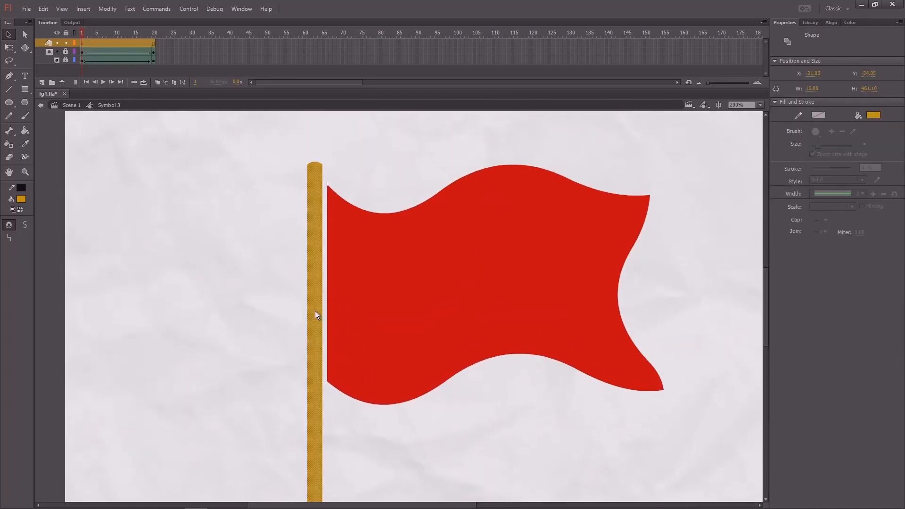
left_click_drag(315, 311, 323, 312)
key("ctrl+1")
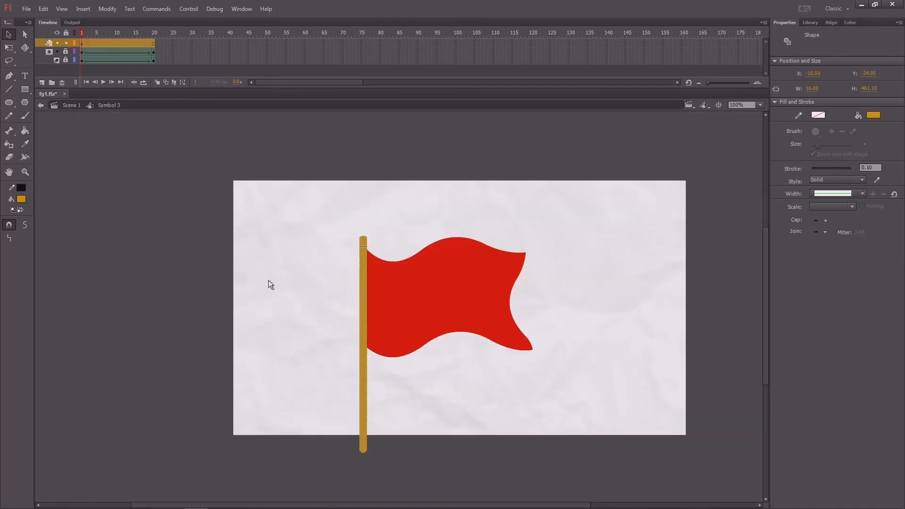
left_click(191, 312)
key("Return")
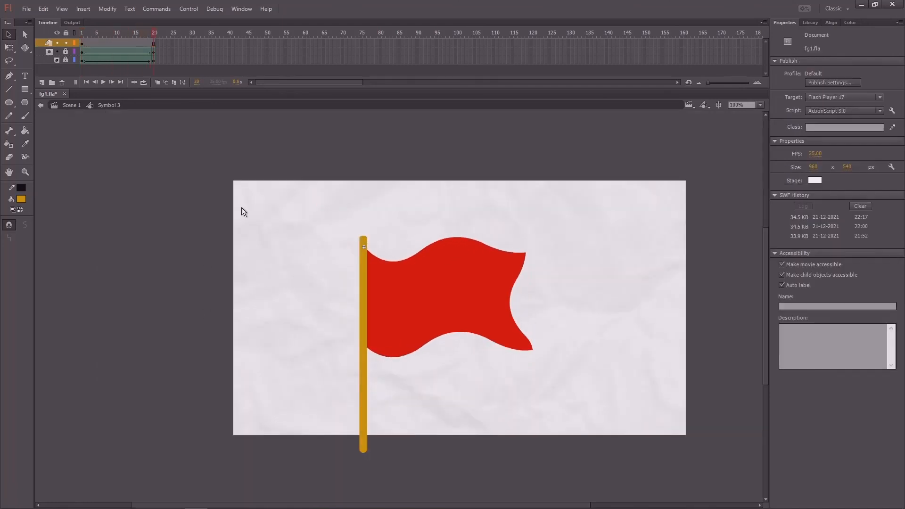
Return to the main scene and move the flag instance up and right so the whole pole fits on the stage.
double_click(131, 202)
left_click_drag(384, 155, 370, 146)
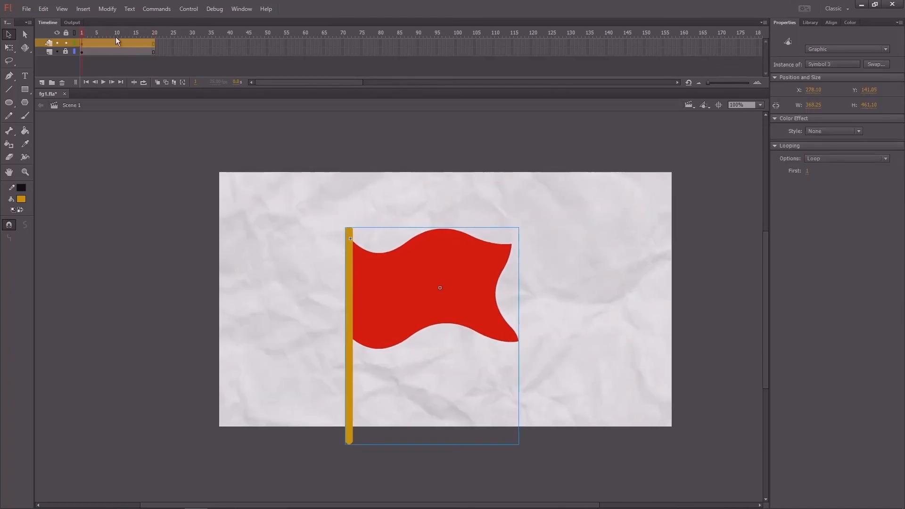
left_click(81, 37)
left_click_drag(389, 276, 460, 257)
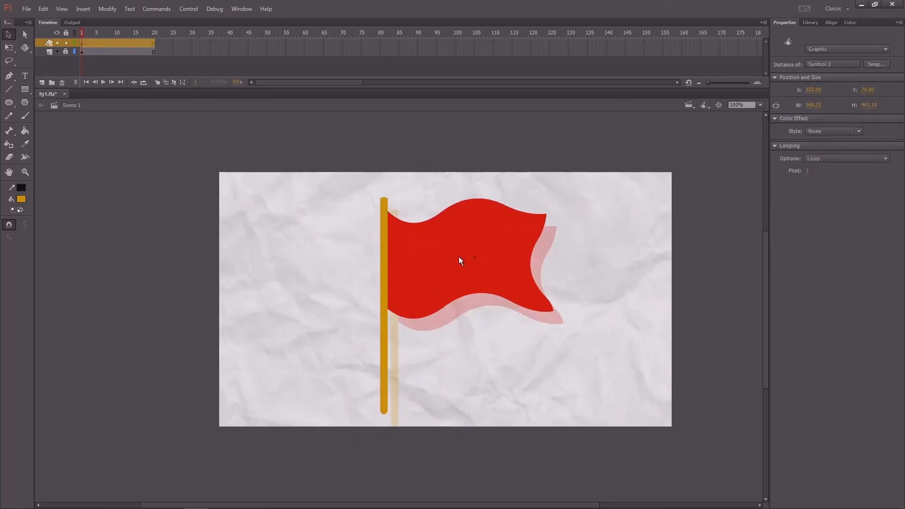
Scrub the main timeline to frame 20, test the movie in the player, and maximize the test window.
left_click_drag(109, 33, 153, 44)
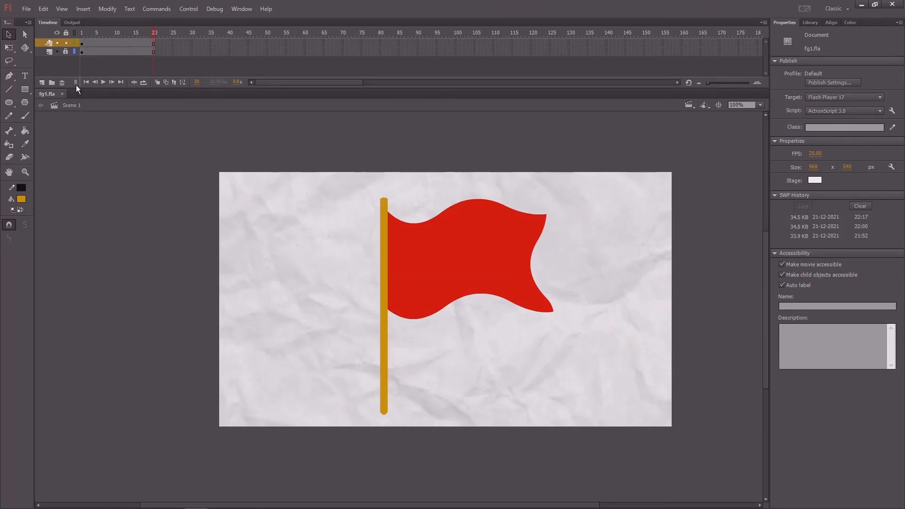
key("ctrl+Return")
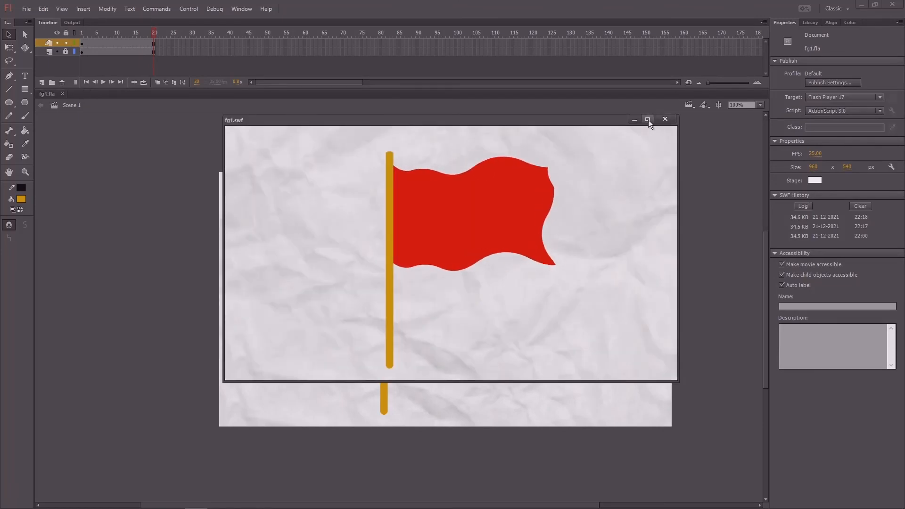
left_click(647, 119)
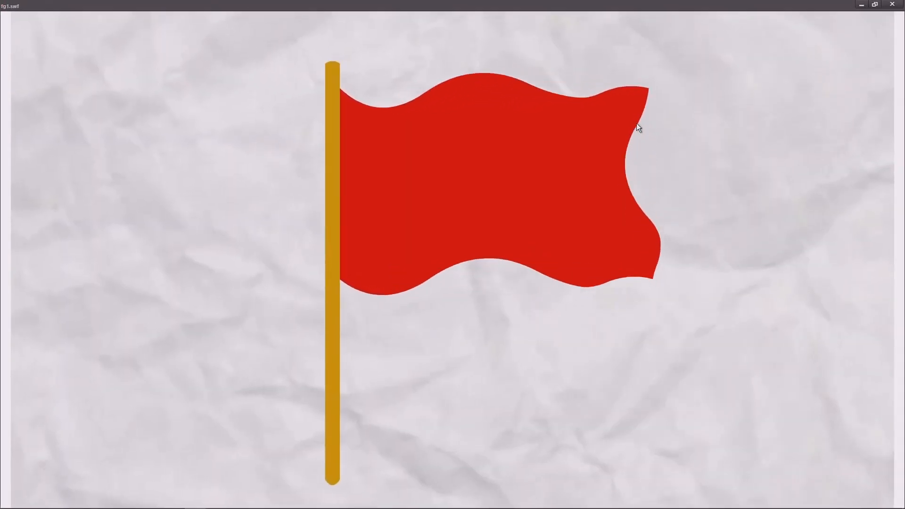